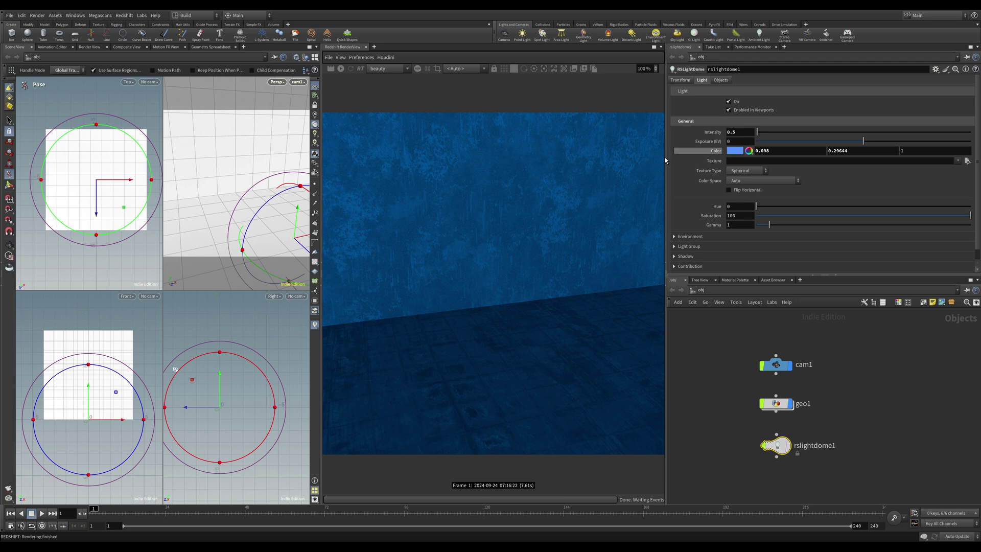
- Deselect the rslight dome light by clicking empty network space
left_click(869, 392)
- Add a Redshift area light, rslight1, from the Redshift menu and show its viewport handles
left_click(123, 16)
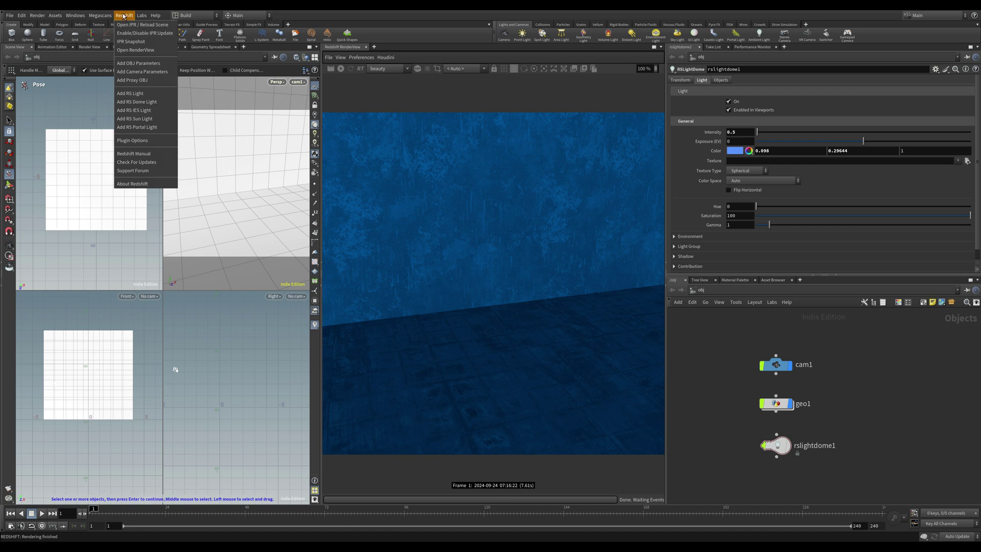
left_click(148, 96)
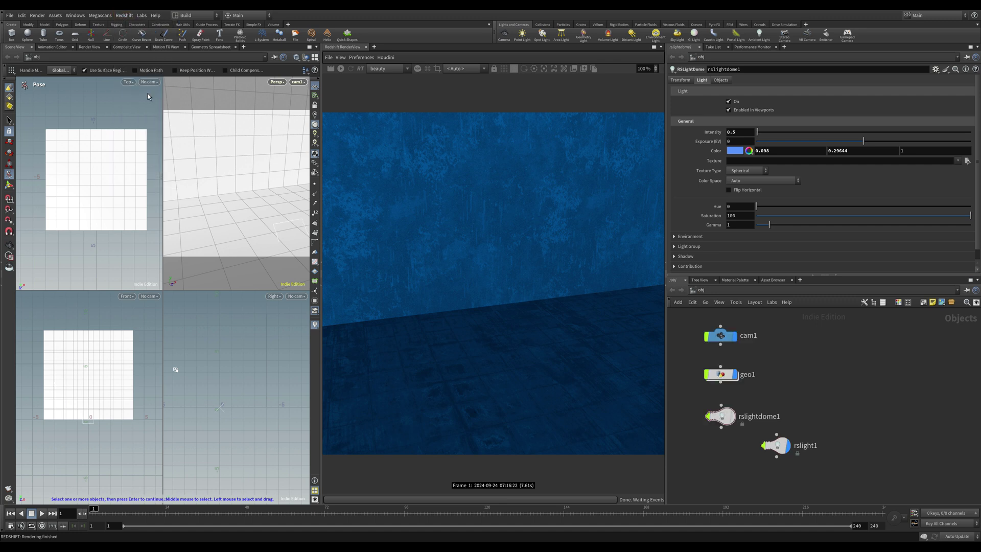
left_click_drag(787, 444, 817, 379)
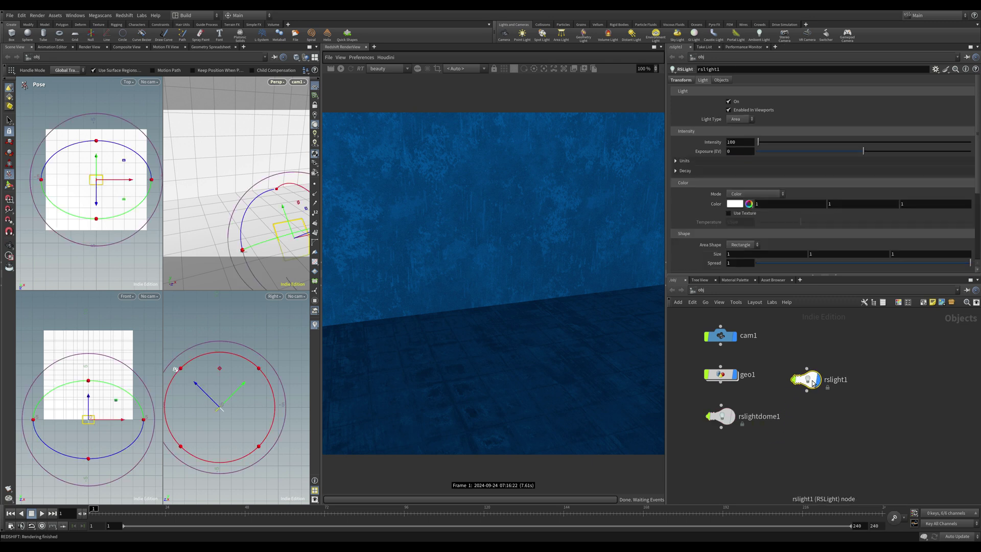
left_click(8, 184)
left_click_drag(291, 225, 282, 152)
- Set rslight1's Size X and Size Y to 5
key("BackSpace")
type("5")
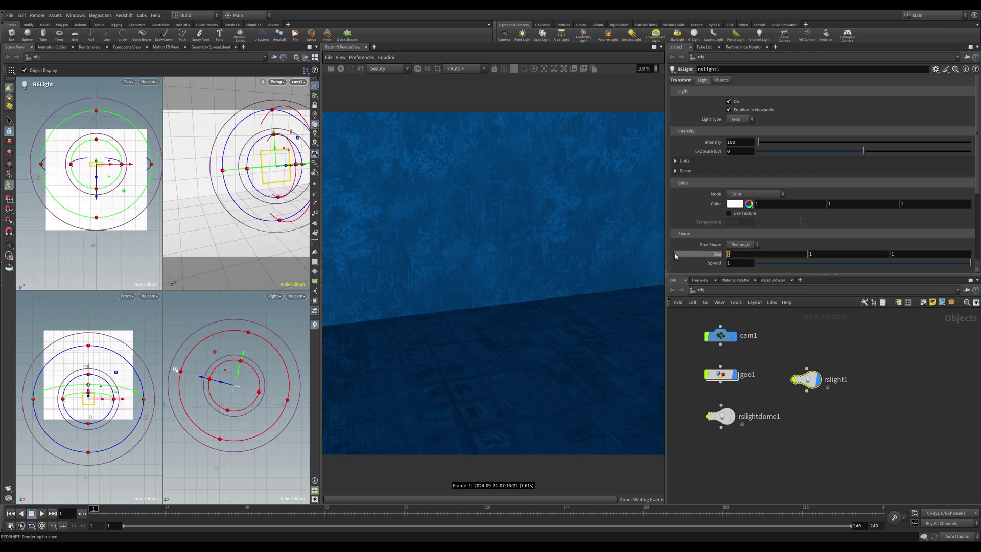
key("Tab")
type("5")
key("Return")
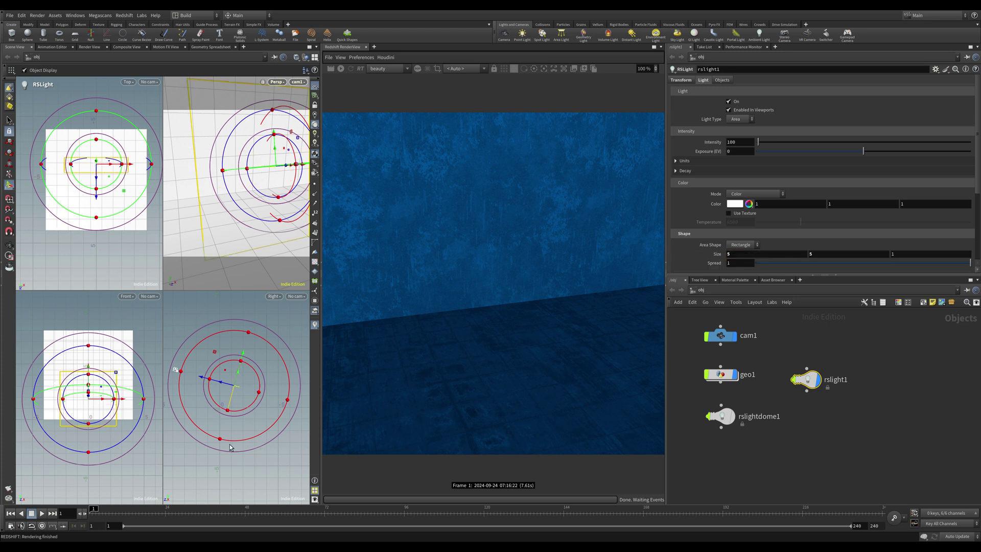
key("Escape")
mouse_move(215, 399)
left_mouse_down()
mouse_move(191, 375)
mouse_move(214, 388)
left_mouse_up()
- Select cam1 to check its placement in the viewports
scroll(65, 417, "up", 2)
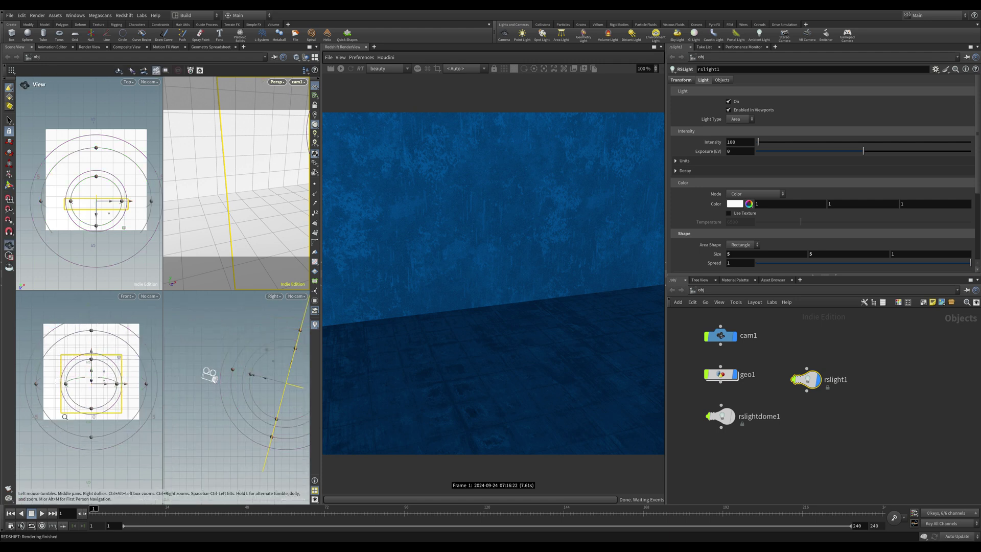
scroll(65, 417, "up", 2)
key("Return")
left_click(705, 340)
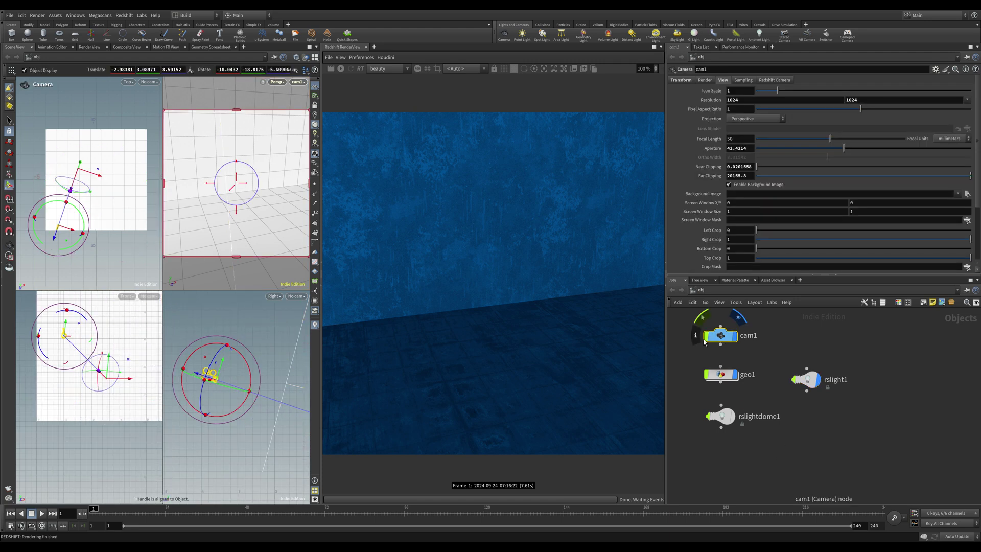
key("Escape")
scroll(73, 227, "up", 3)
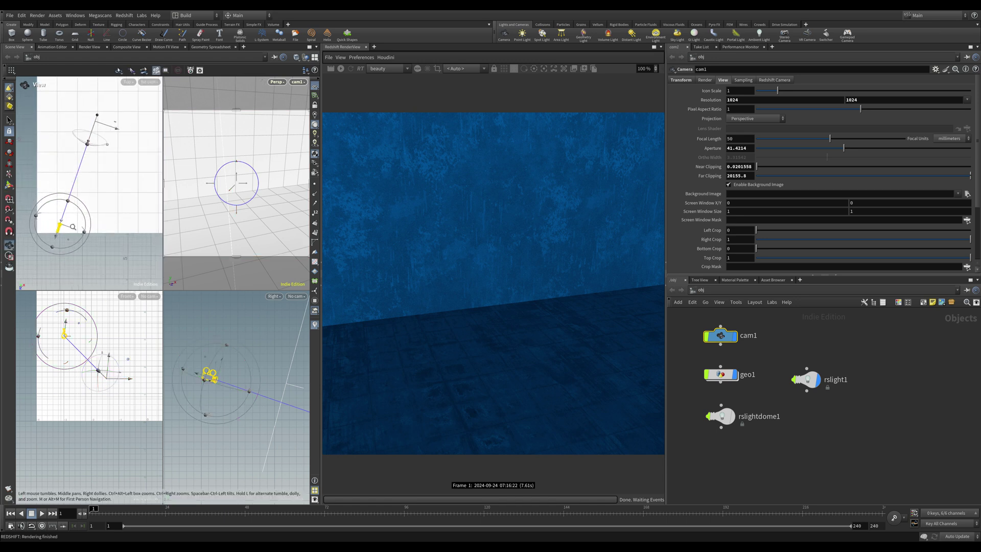
key("Return")
- Reselect rslight1, tumble the Right view, and restart the Redshift IPR
left_click(808, 379)
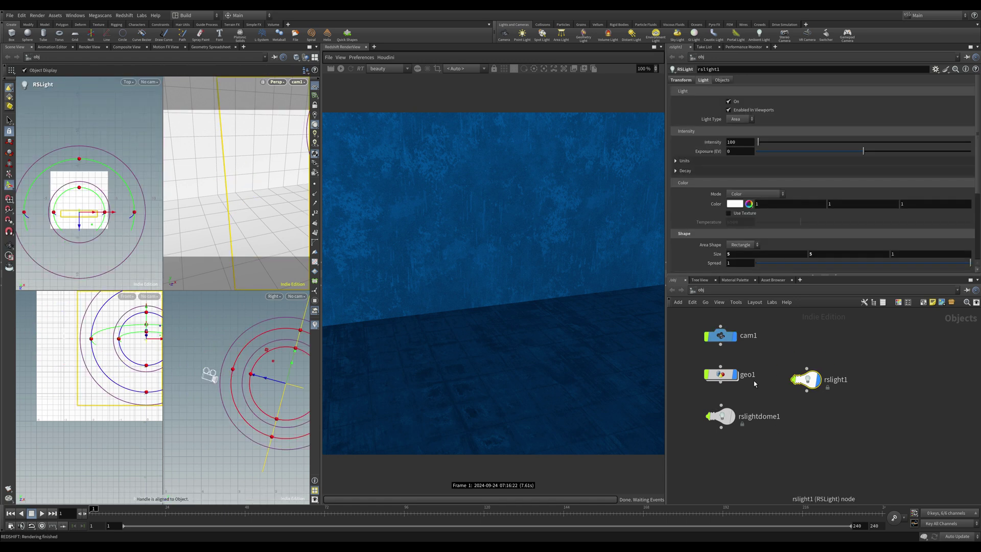
key("Escape")
left_click_drag(194, 317, 255, 409)
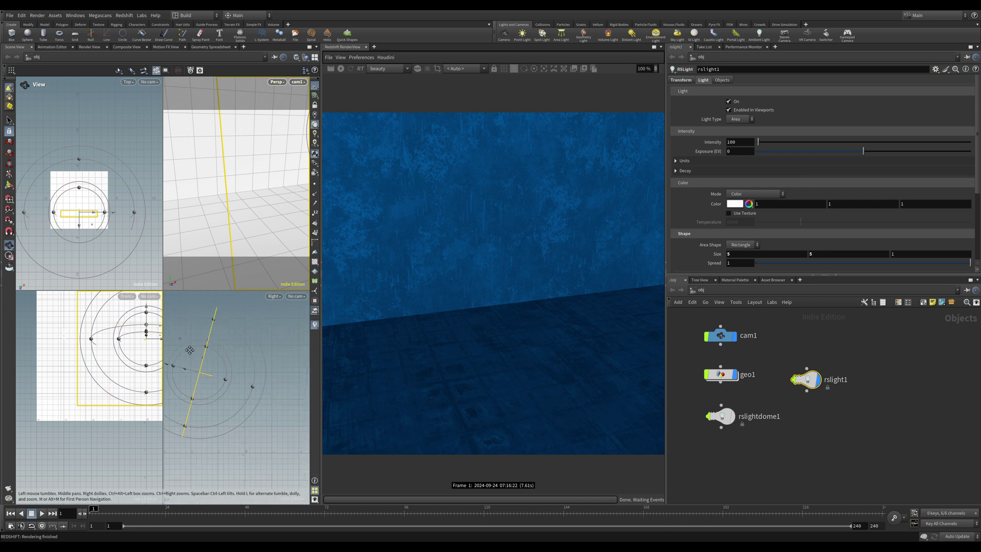
key("Return")
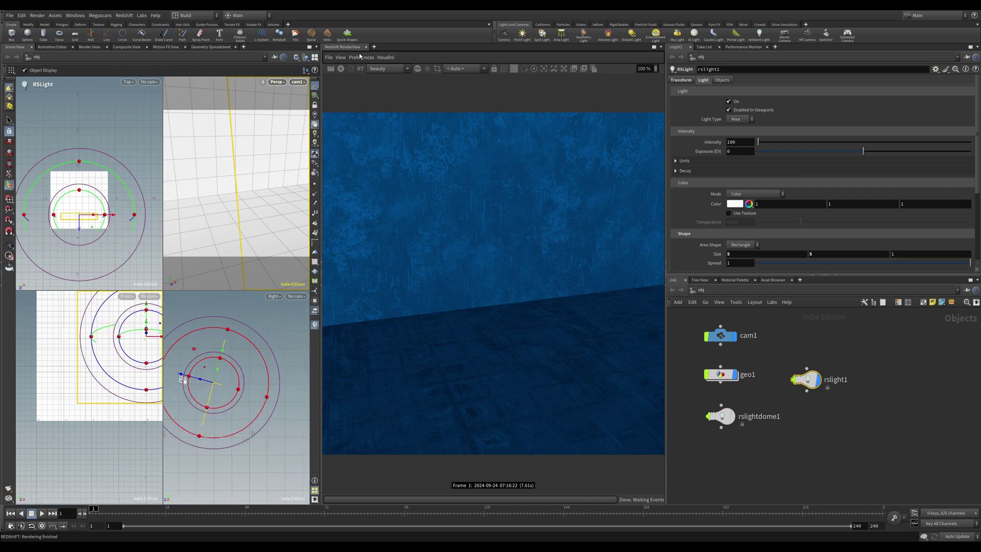
left_click(341, 68)
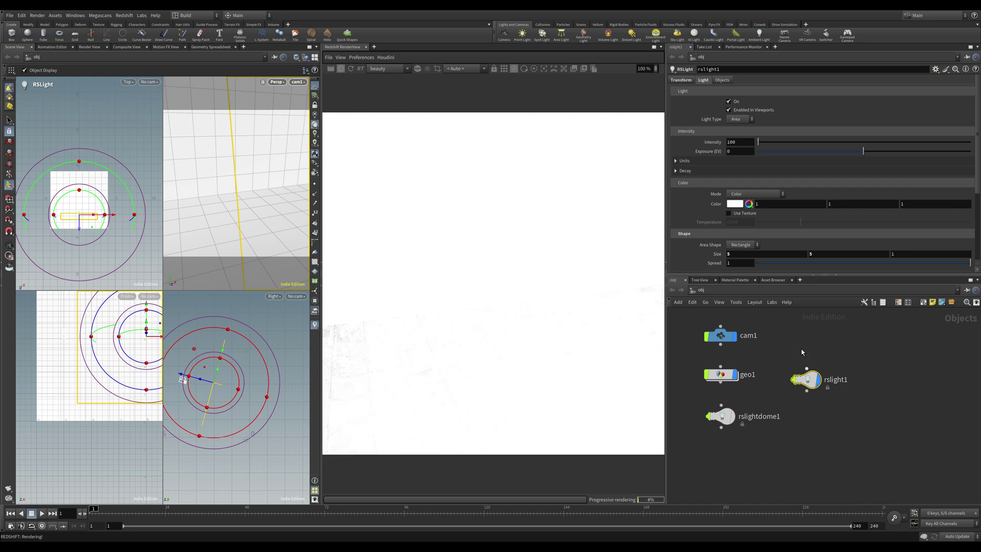
- Set rslight1's intensity to 2.5 and turn on Use Texture
left_click(740, 144)
type("2.5")
key("Return")
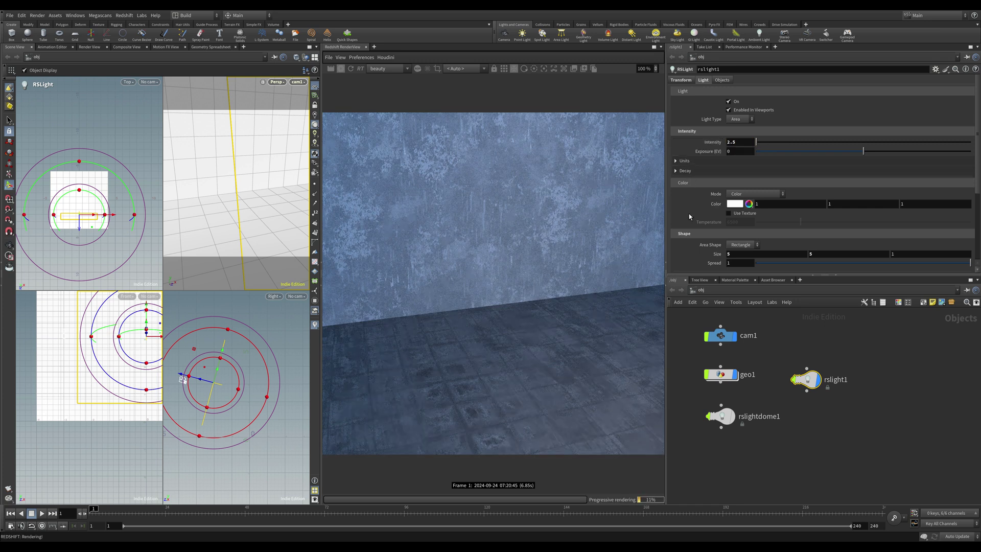
left_click(730, 214)
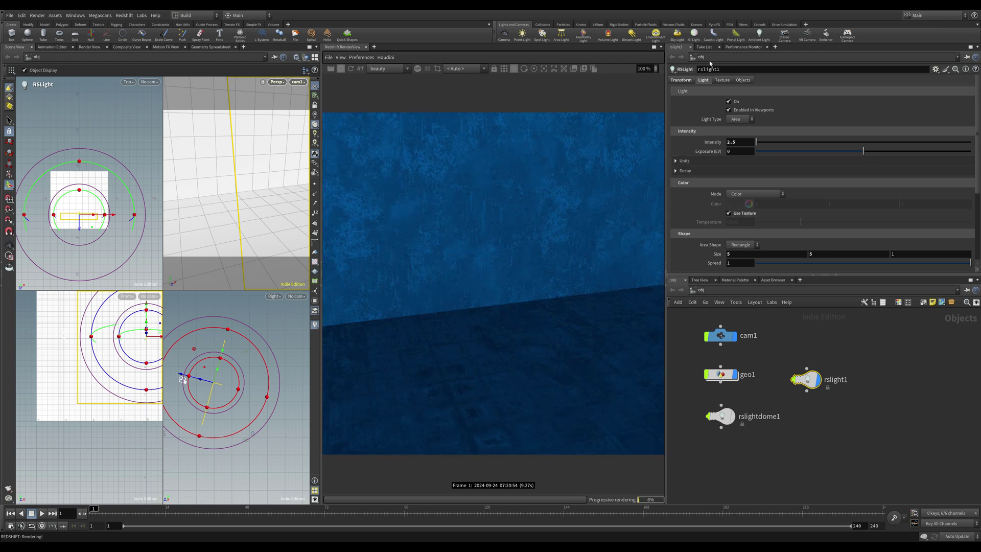
- Load GOBO_Trees01_5377_HangingLeavesThin.png as the light's texture filename
left_click(723, 81)
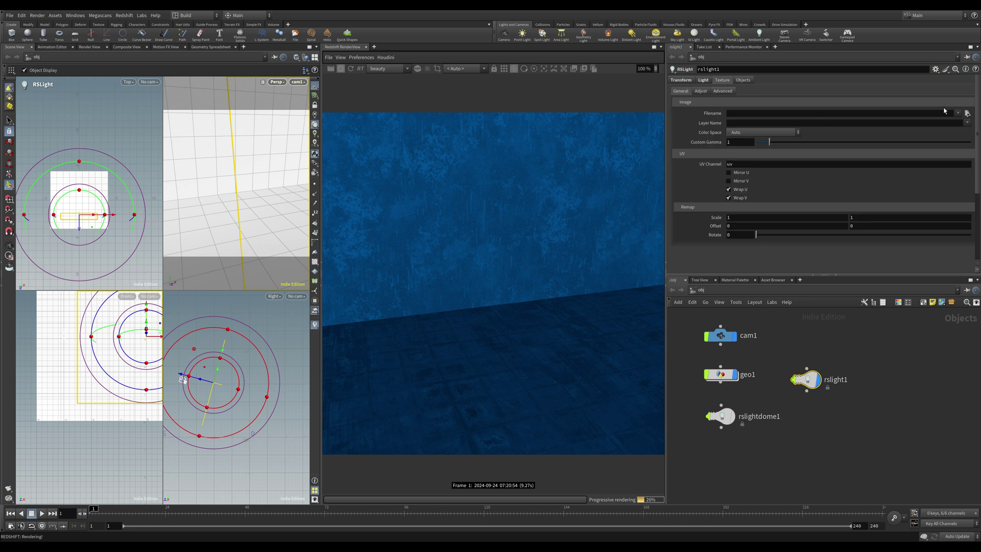
left_click(967, 114)
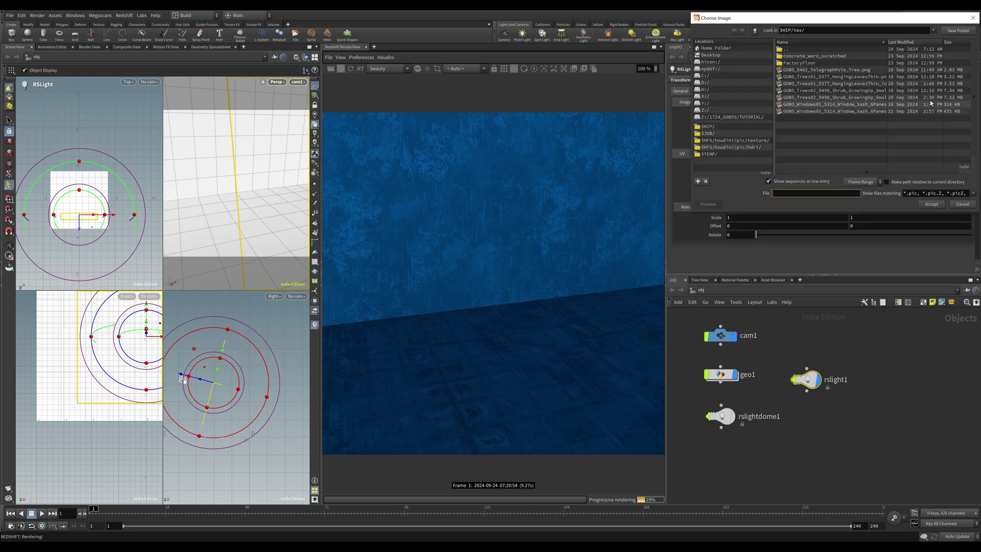
left_click(867, 77)
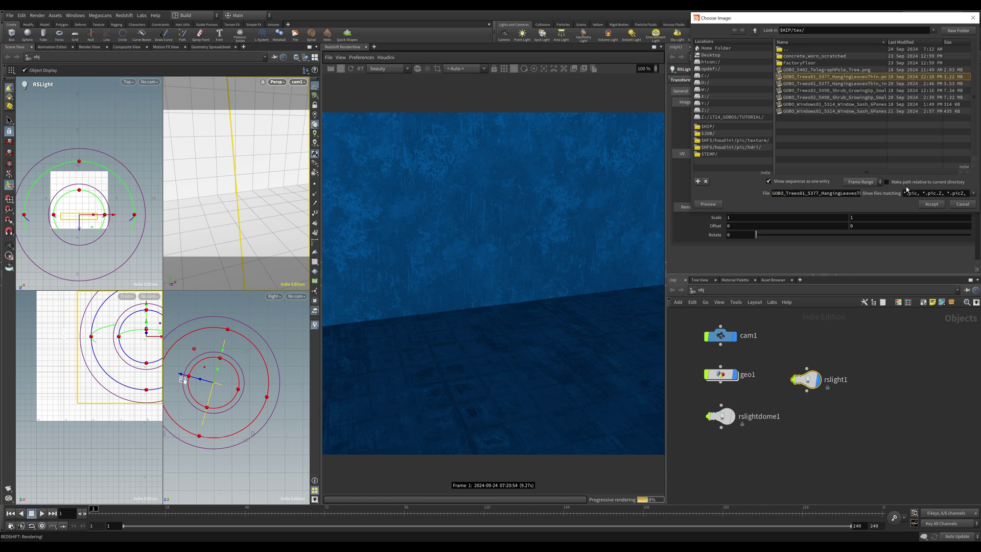
left_click(931, 204)
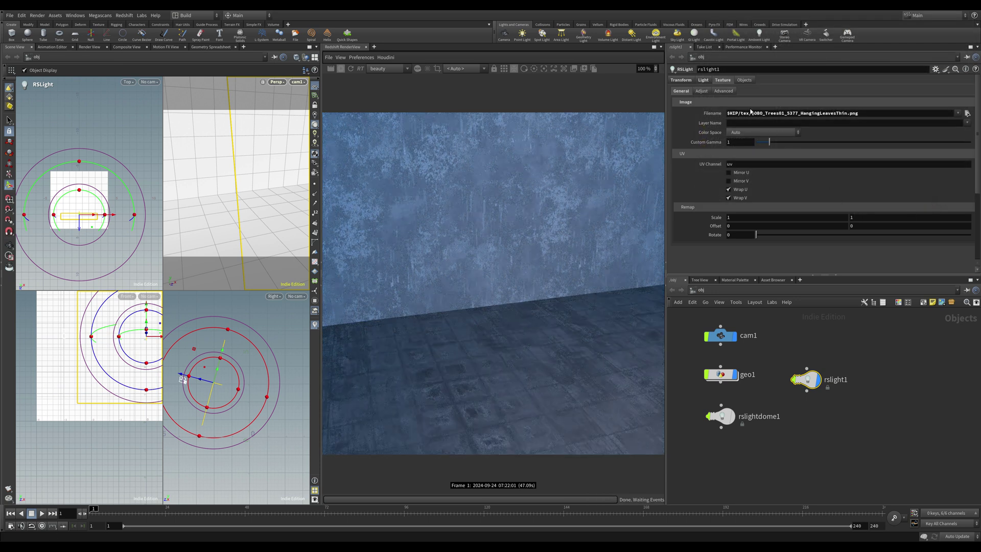
left_click(703, 80)
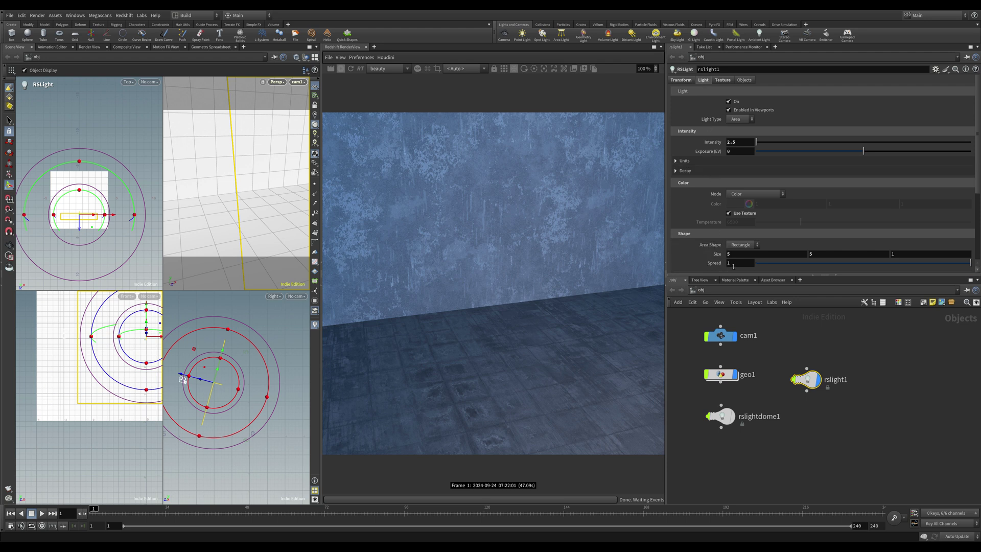
- Narrow the light spread from 0.1 to 0.01 to 0.002 and reposition the light
type("0.1")
key("Return")
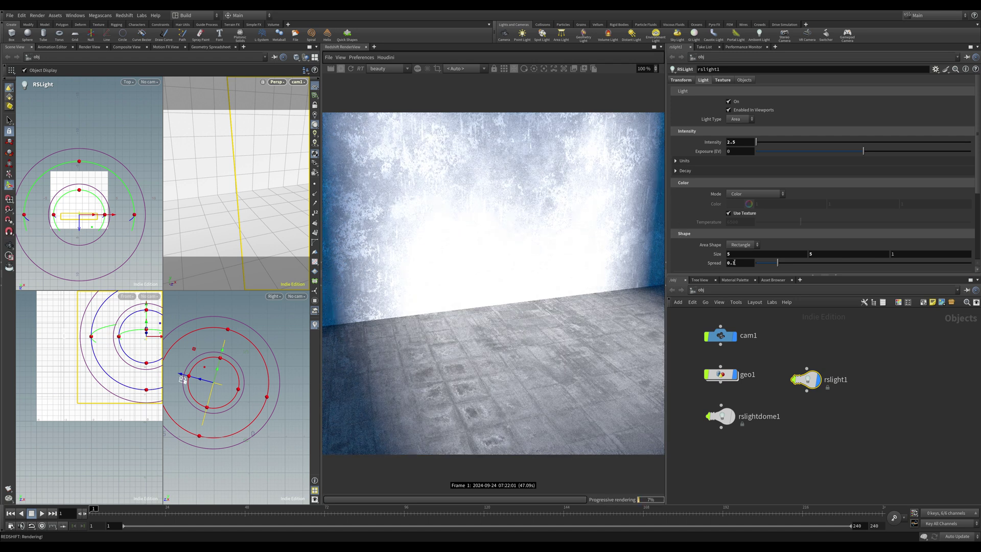
type("0")
key("Return")
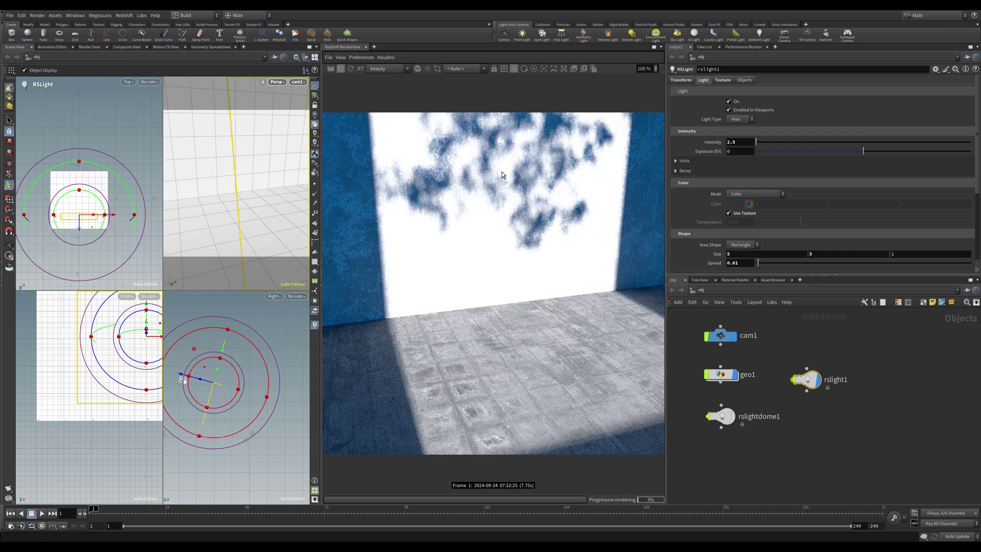
mouse_move(203, 384)
left_mouse_down()
mouse_move(296, 414)
mouse_move(198, 384)
left_mouse_up()
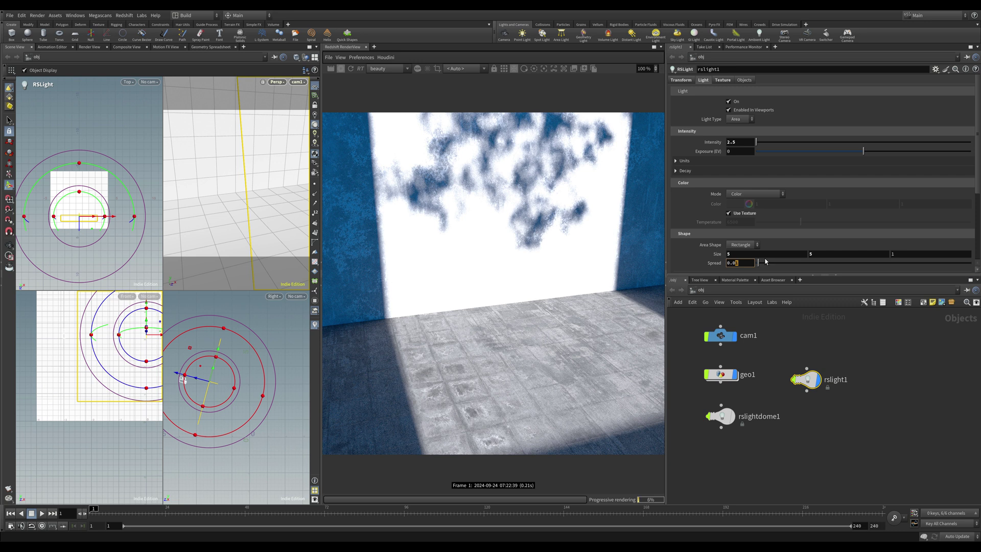
key("Return")
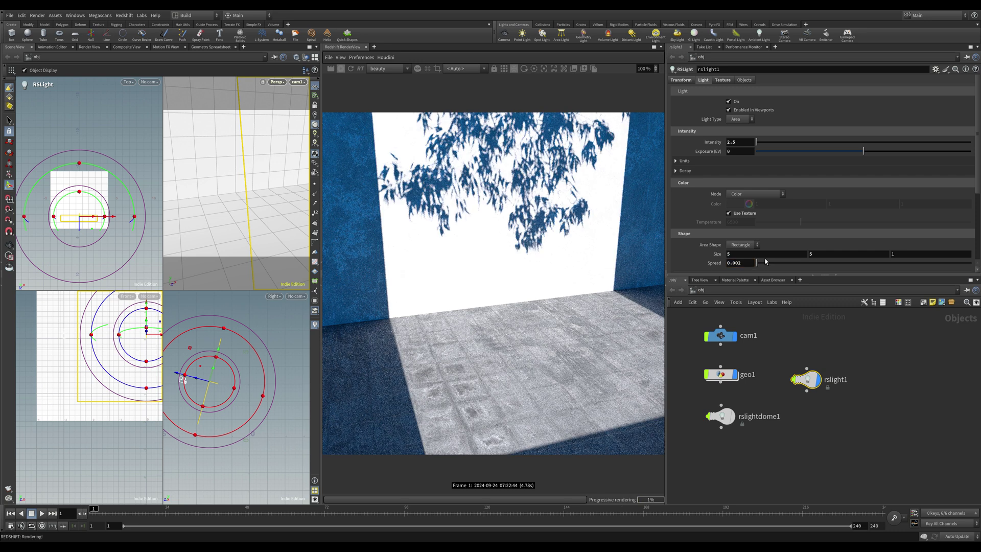
left_click_drag(198, 384, 257, 382)
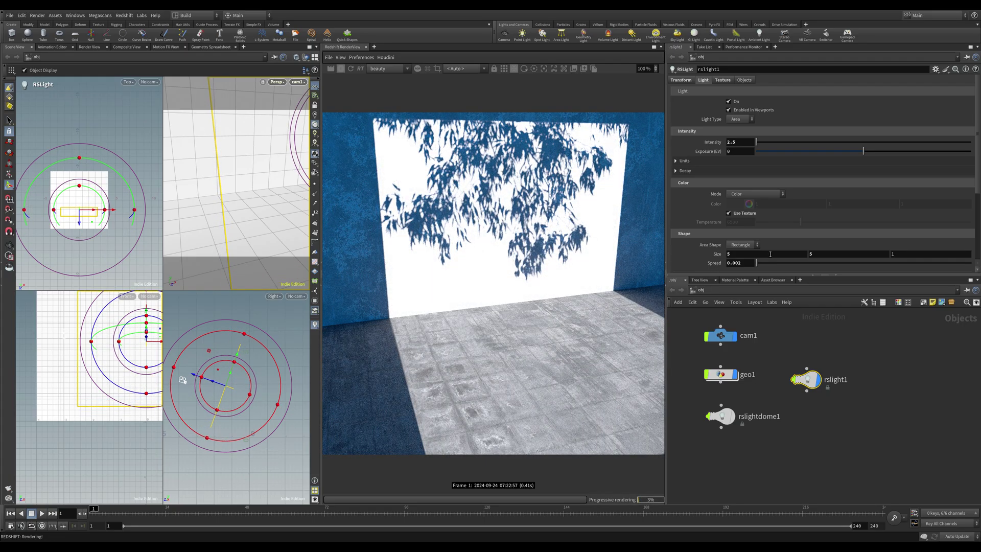
- Tint the texture Color Multiplier orange by shifting hue and raising saturation
left_click(722, 80)
left_click(702, 91)
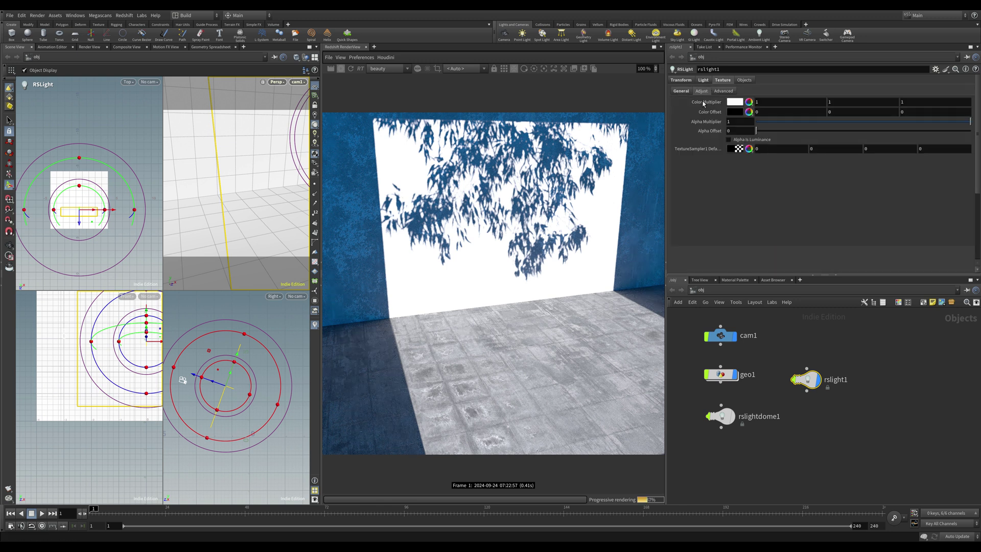
left_click(749, 102)
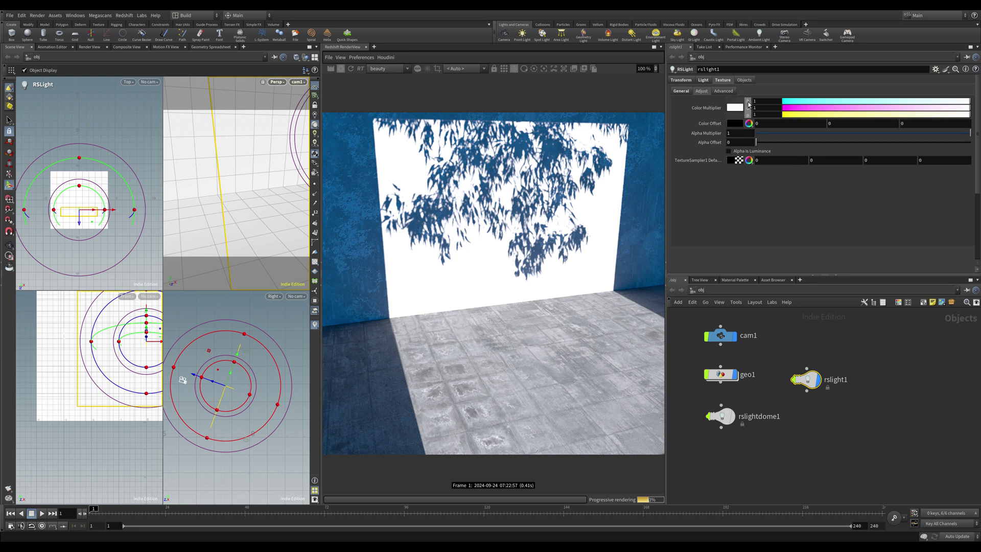
left_click_drag(784, 101, 794, 102)
left_click_drag(912, 112, 954, 113)
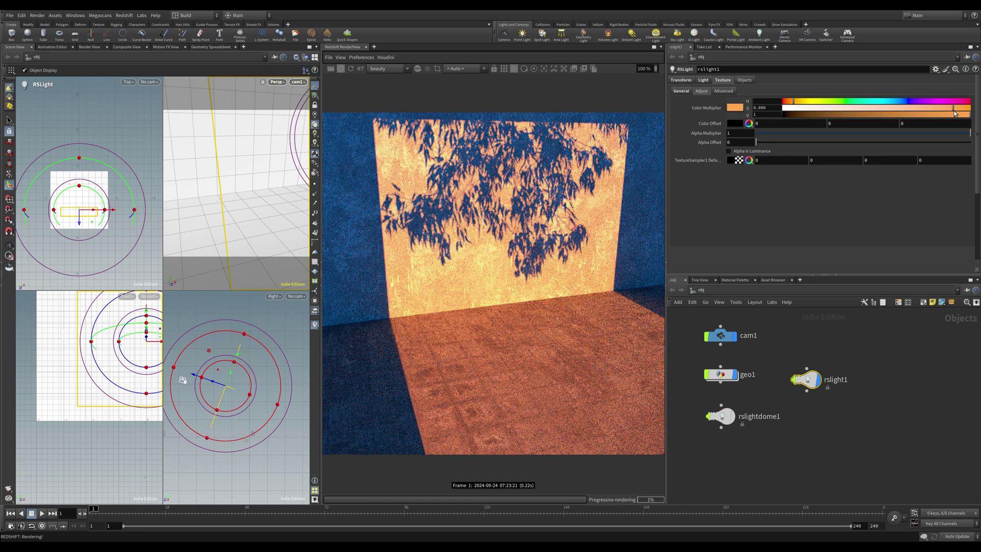
- Set intensity to 1.75, rotate the light to shift the leaf shadows, and stop rendering
left_click(703, 80)
left_click(732, 142)
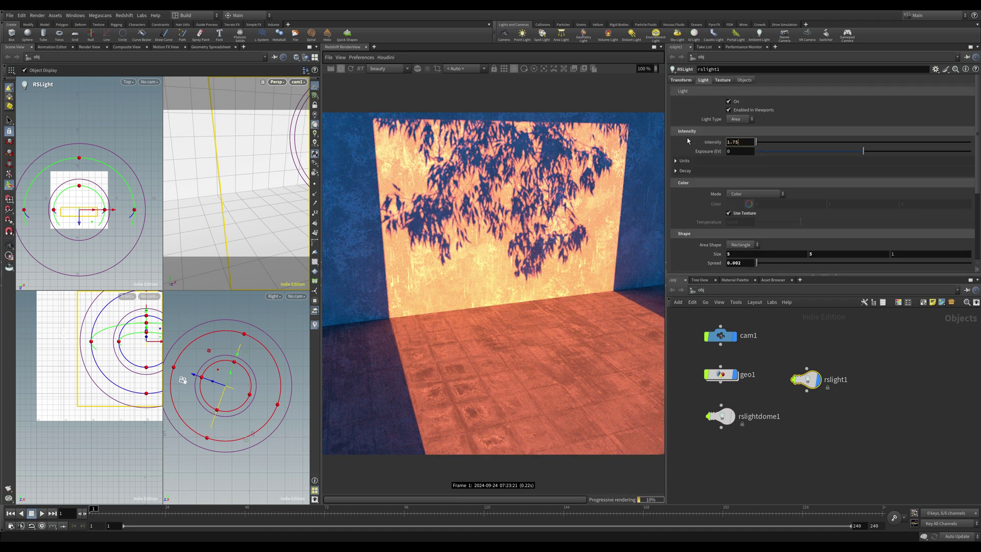
type("1.75")
key("Return")
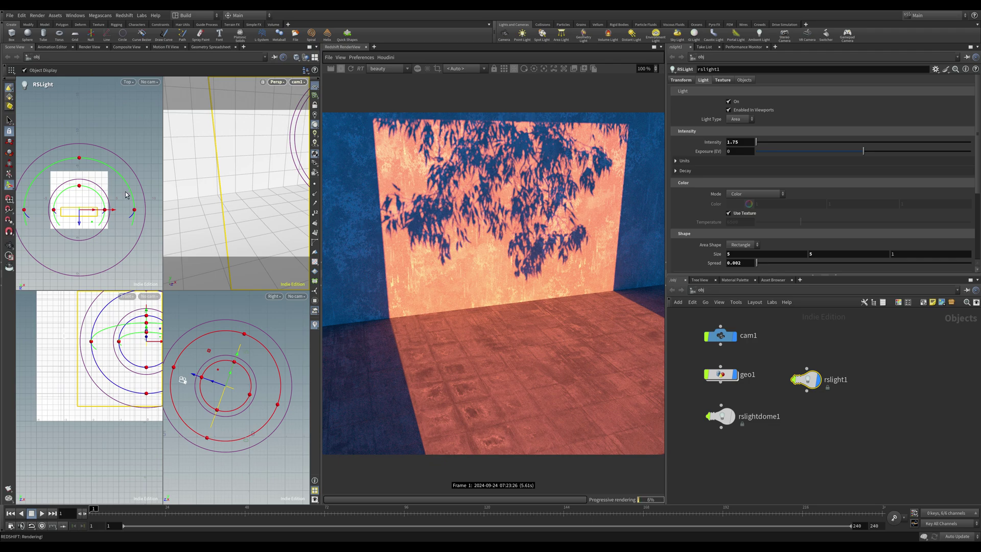
left_click_drag(131, 193, 86, 219)
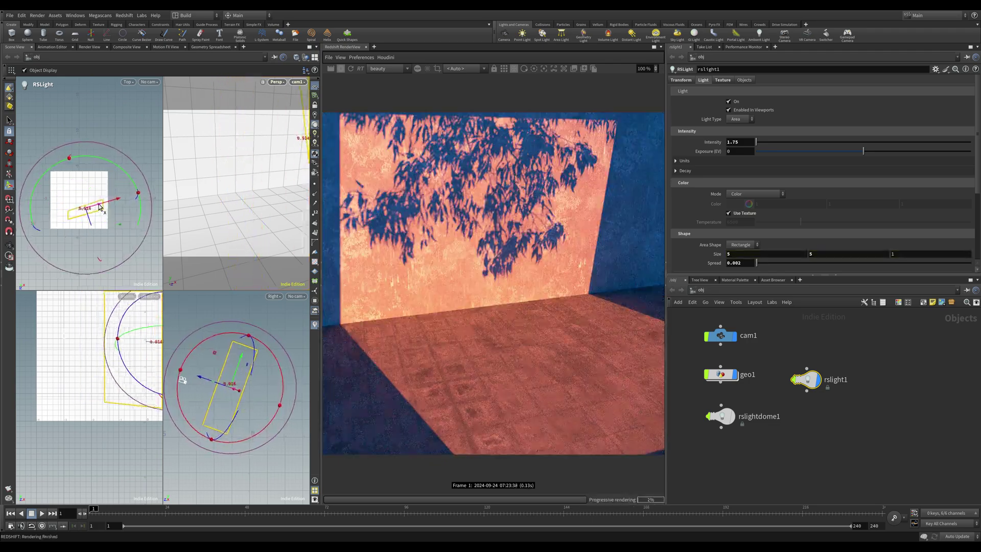
left_click(340, 69)
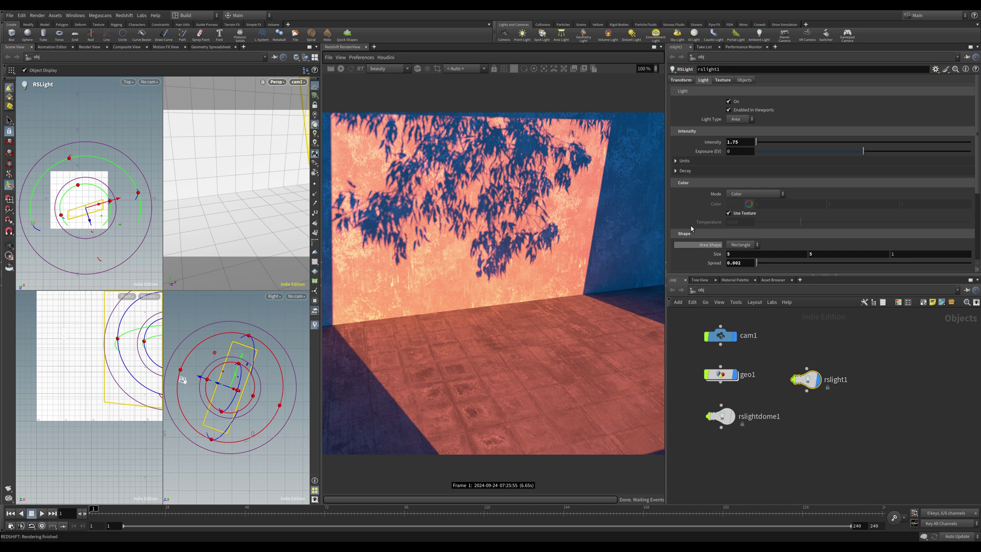
scroll(684, 202, "down", 5)
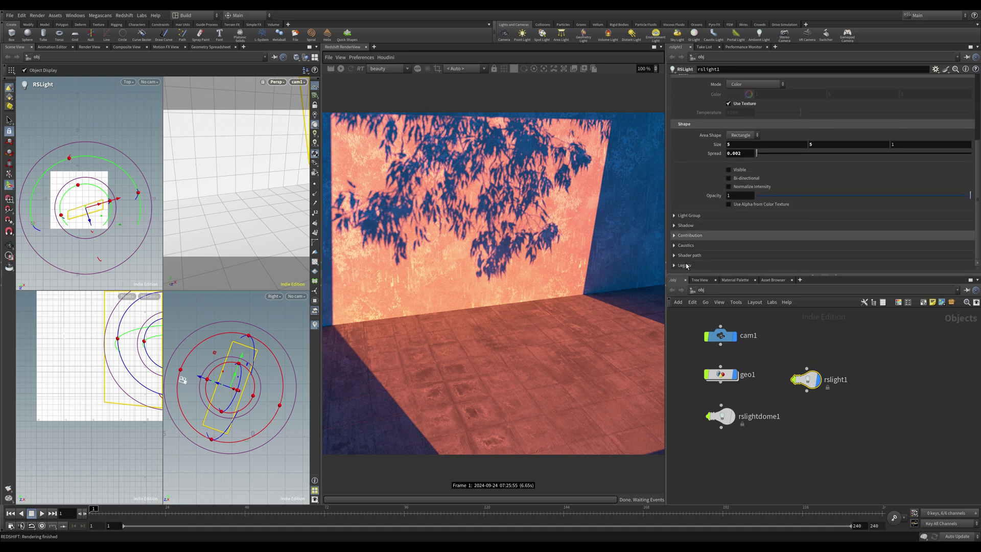
- Inspect the light shader path and peek inside the locked rslight1 node
left_click(684, 256)
scroll(715, 256, "down", 1)
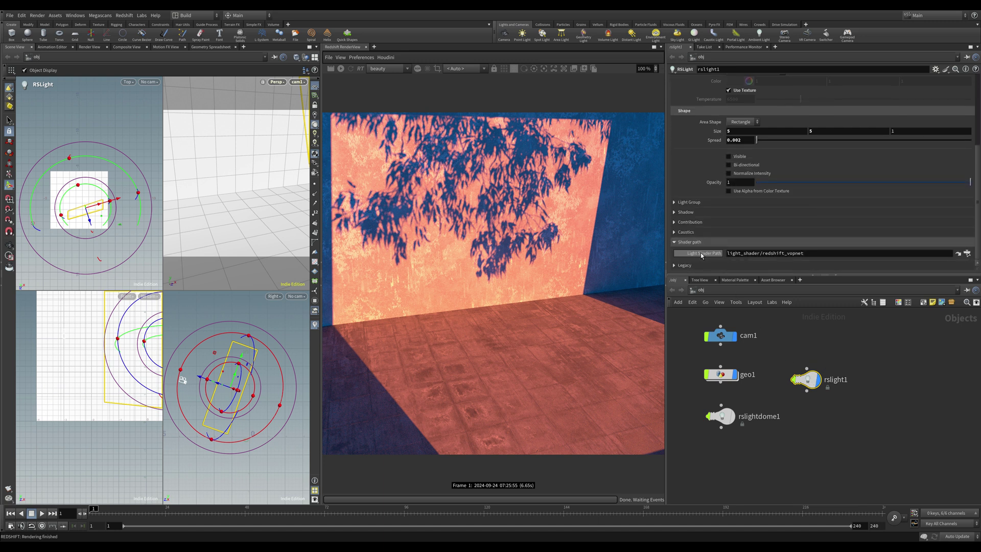
left_click_drag(808, 255, 705, 251)
double_click(813, 381)
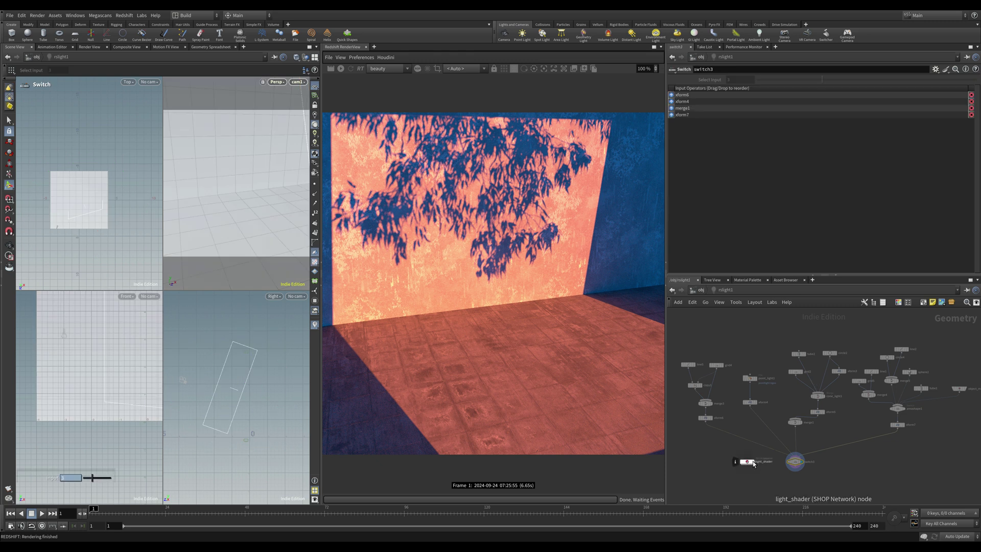
left_click(700, 291)
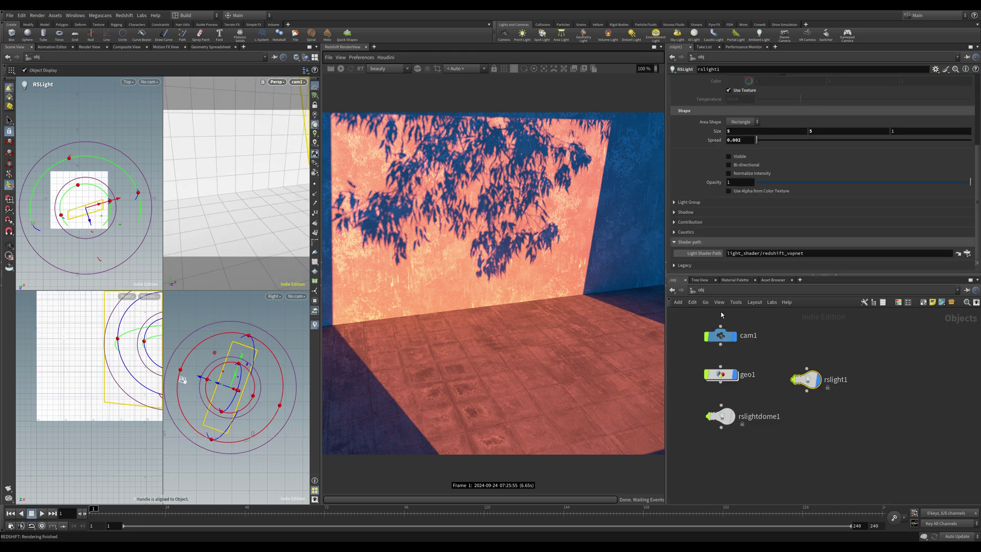
- Allow Editing of Contents on rslight1 and inspect vopSwitch1 inside light_shader > redshift_vopnet
right_click(813, 383)
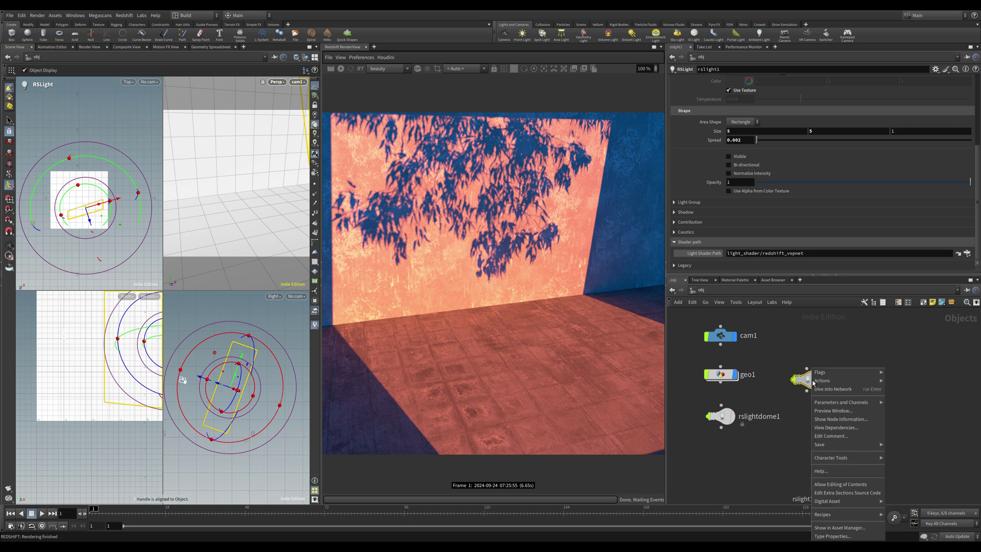
left_click(871, 488)
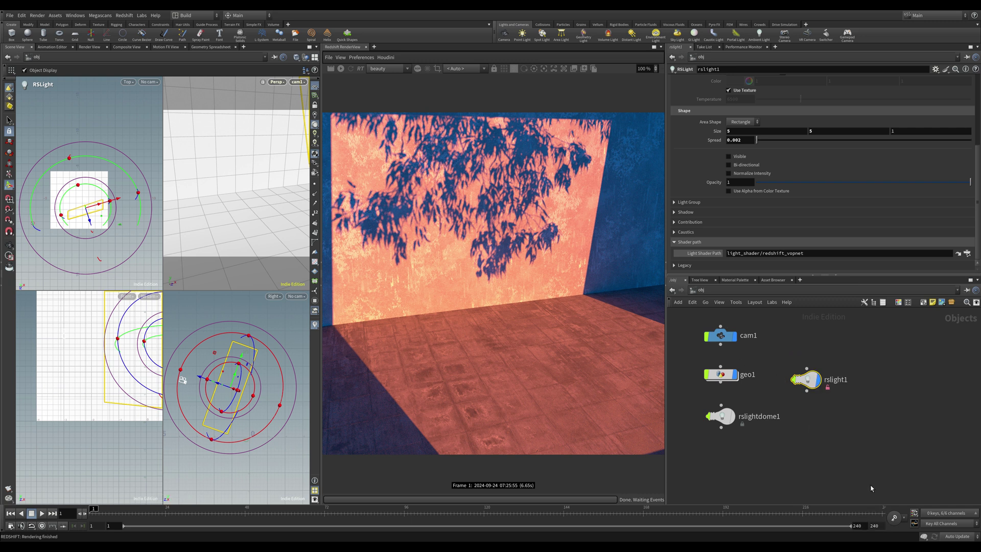
double_click(815, 380)
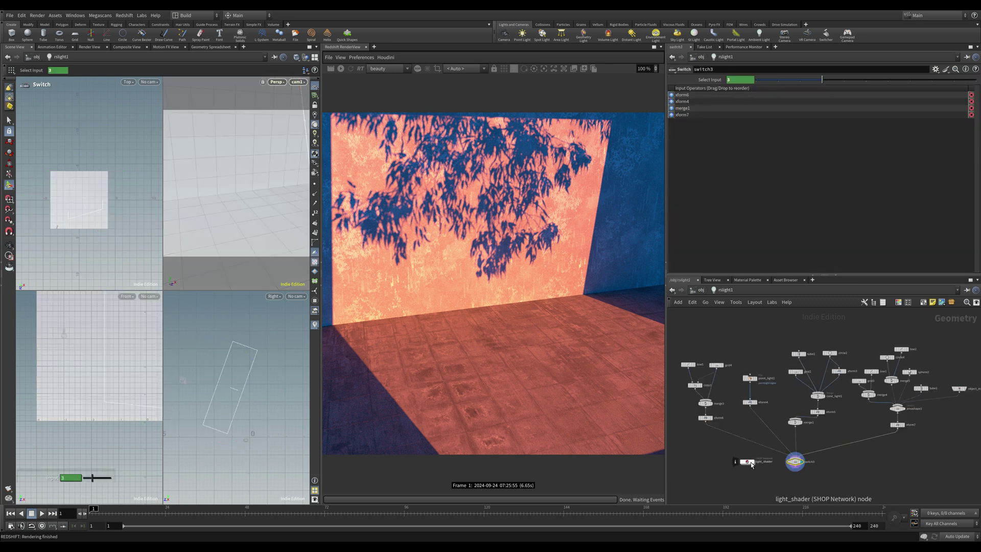
double_click(751, 463)
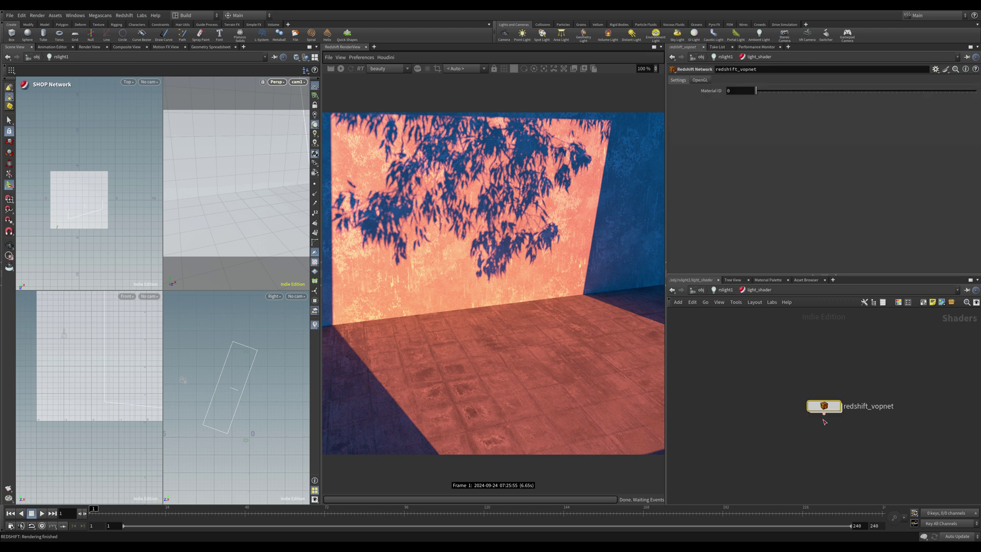
double_click(834, 407)
left_click_drag(728, 395, 716, 394)
left_click(793, 369)
left_click_drag(792, 368, 781, 367)
left_click(777, 369)
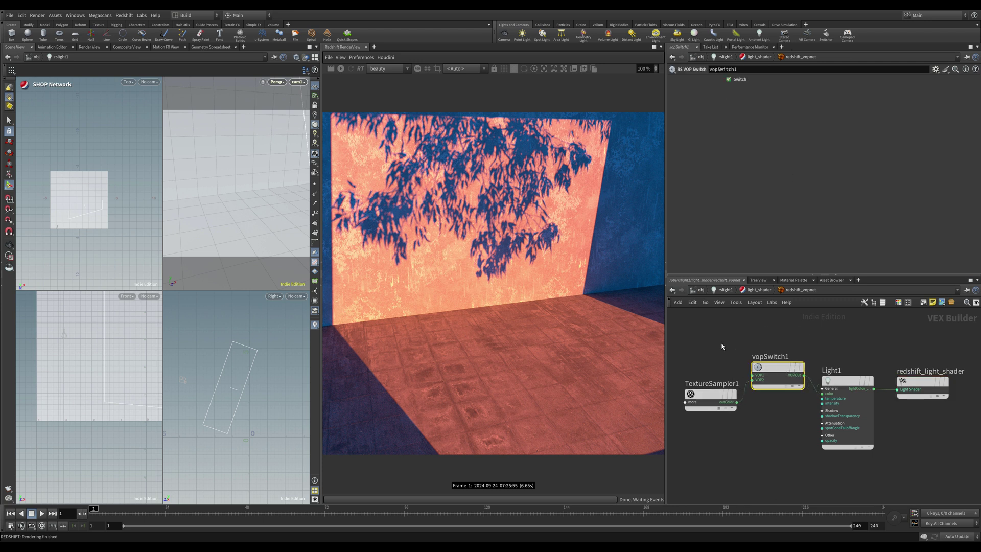
- Return to /obj, revisit the redshift_vopnet network, and jump back to object level
left_click(722, 289)
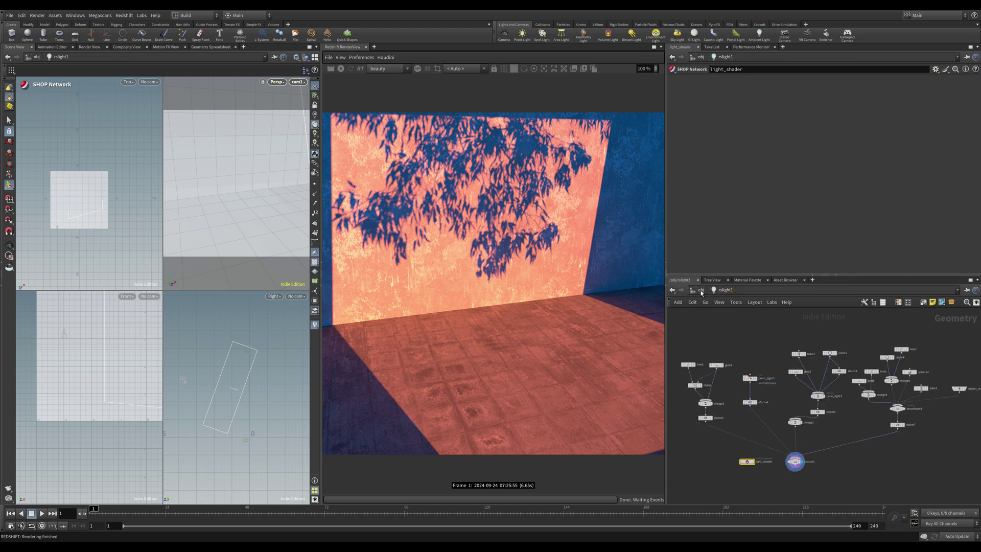
key("u")
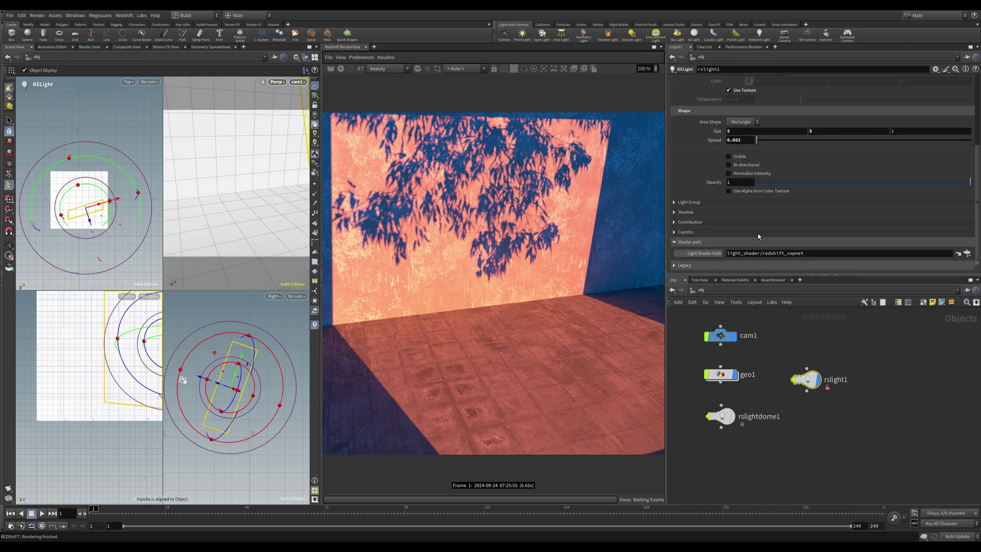
scroll(713, 136, "up", 1)
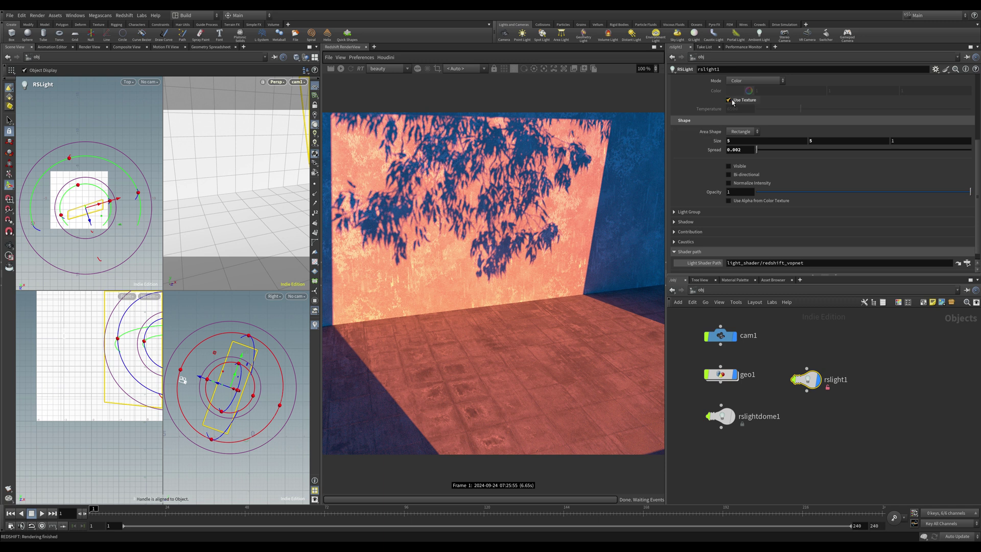
double_click(807, 381)
double_click(750, 464)
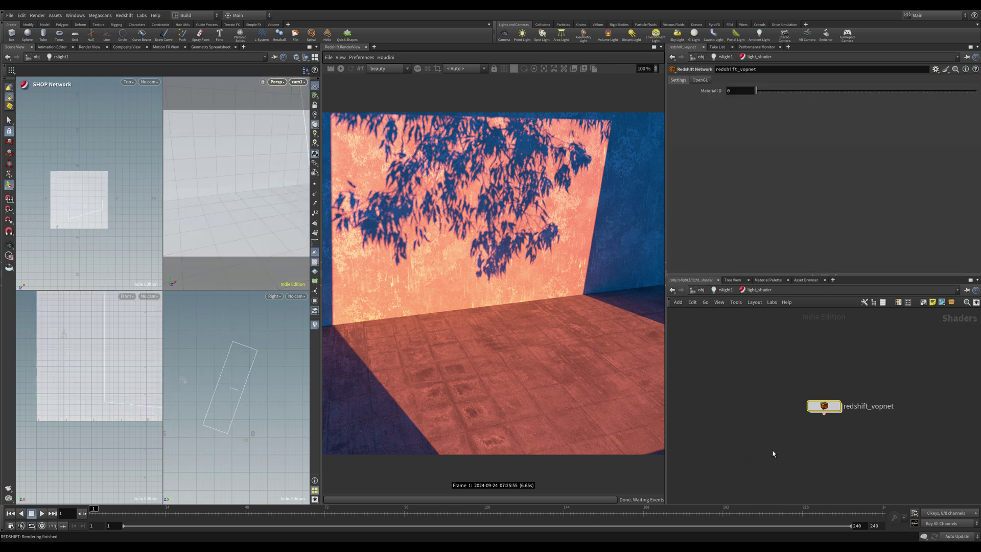
double_click(817, 405)
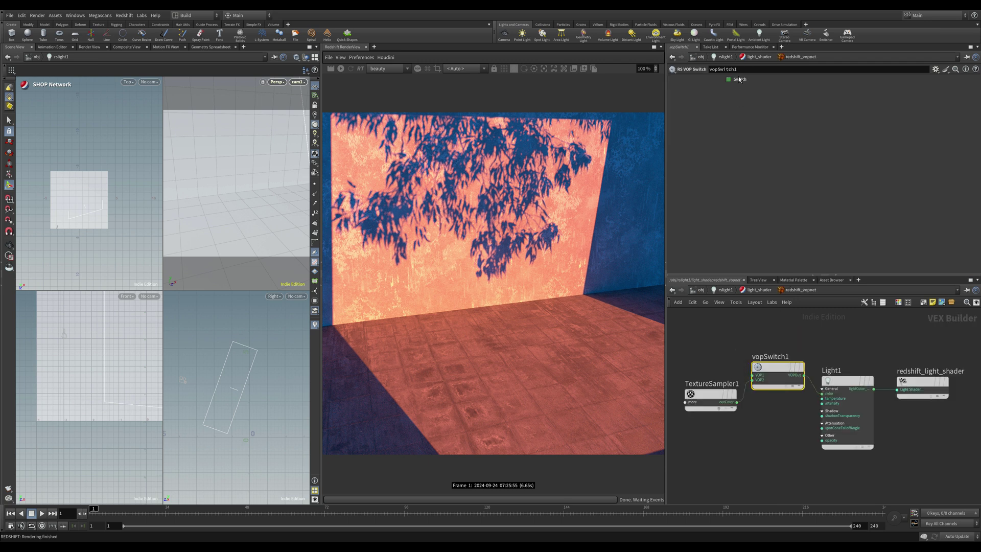
left_click(700, 290)
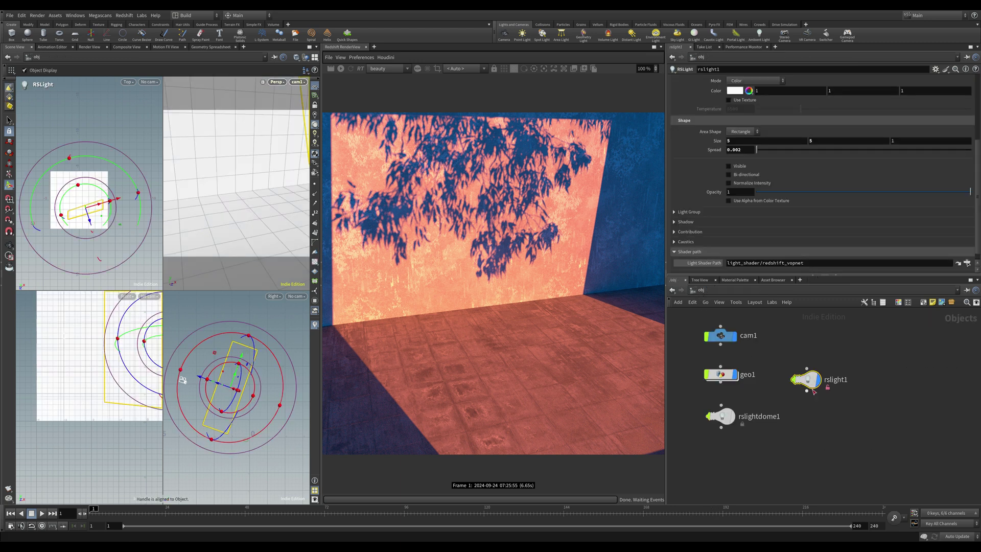
- Turn Use Texture back on and revert the Color Multiplier to defaults
left_click(729, 100)
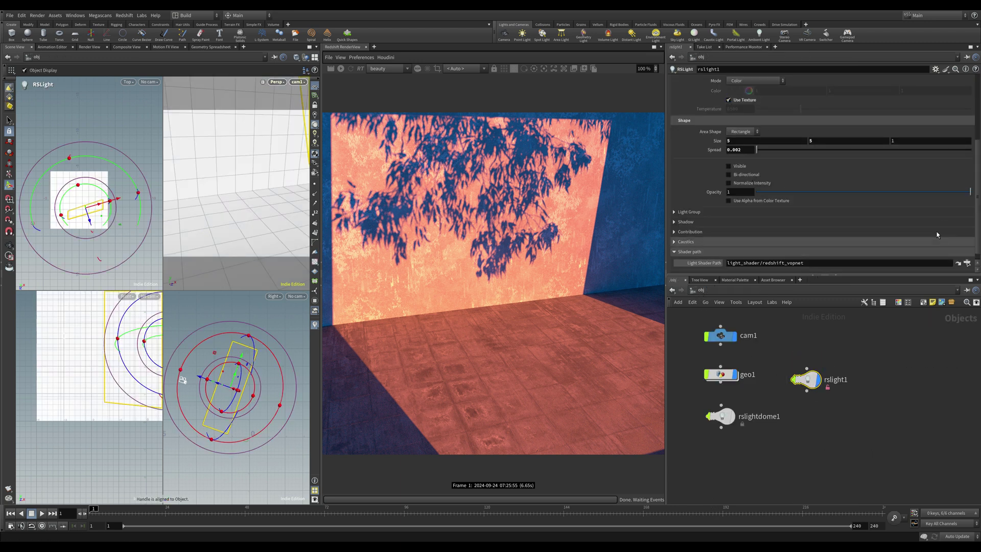
scroll(933, 222, "up", 5)
scroll(737, 95, "up", 1)
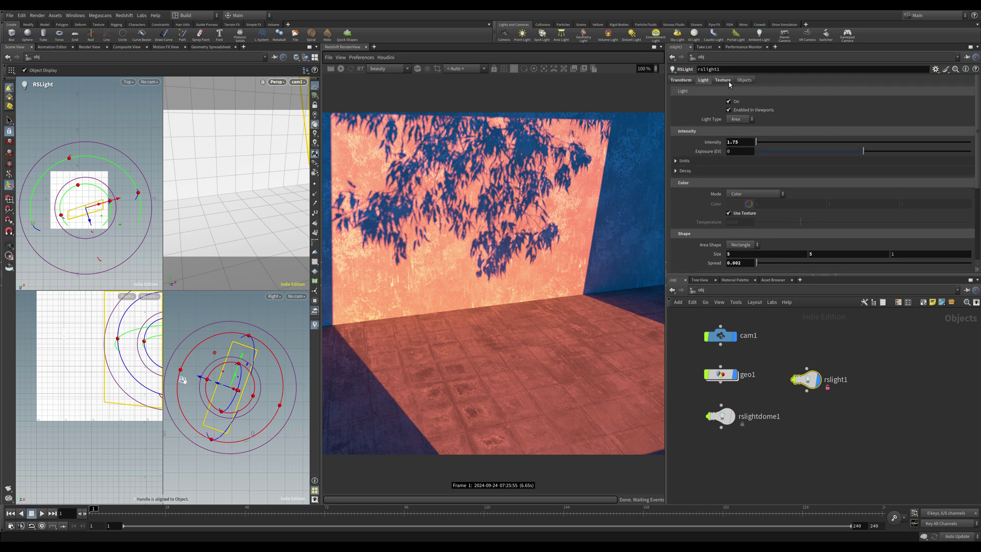
left_click(722, 80)
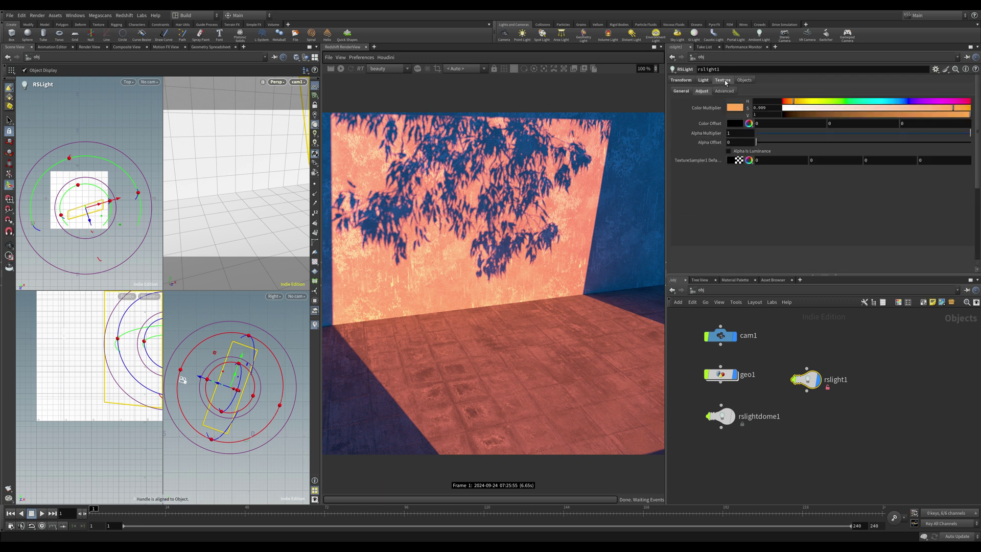
right_click(726, 110)
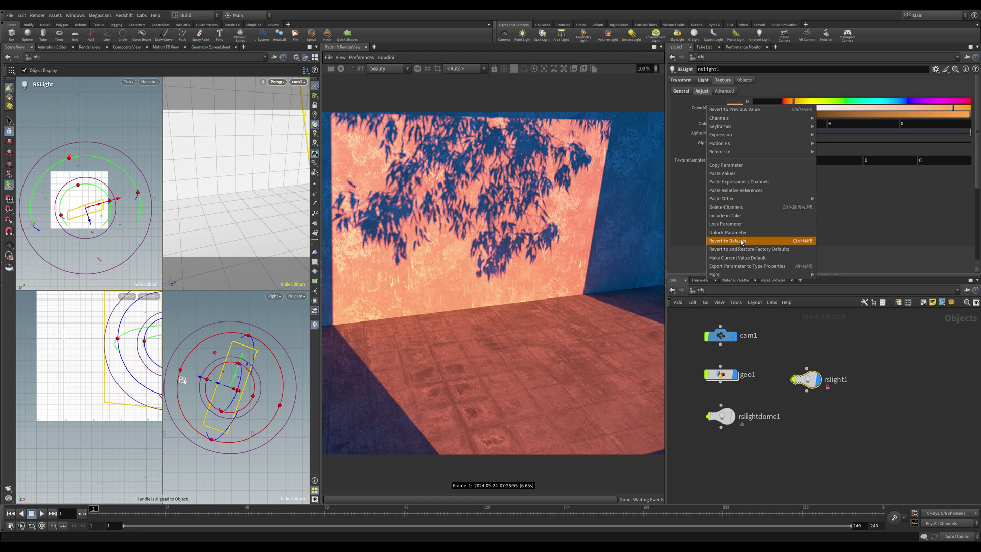
left_click(741, 241)
- Clear the gobo texture Filename field on the General tab
left_click(684, 91)
left_click_drag(900, 116, 678, 123)
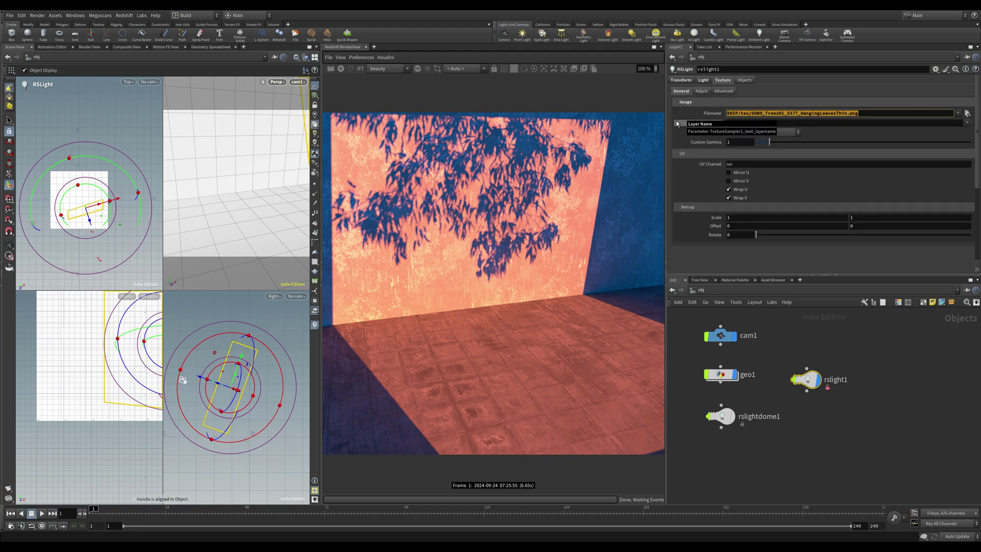
key("BackSpace")
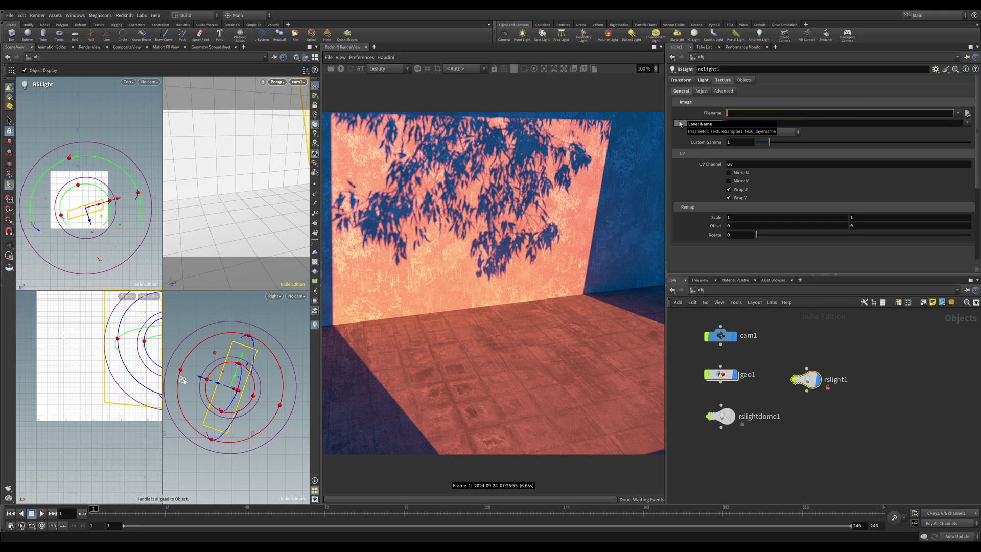
left_click(808, 412)
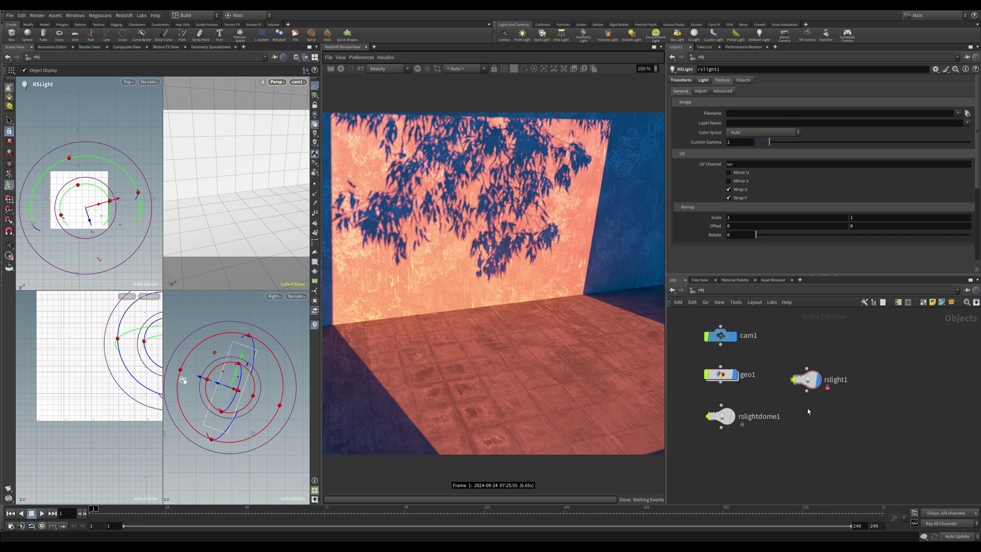
- Inside rslight1's redshift_vopnet, delete the old TextureSampler1 node
double_click(807, 379)
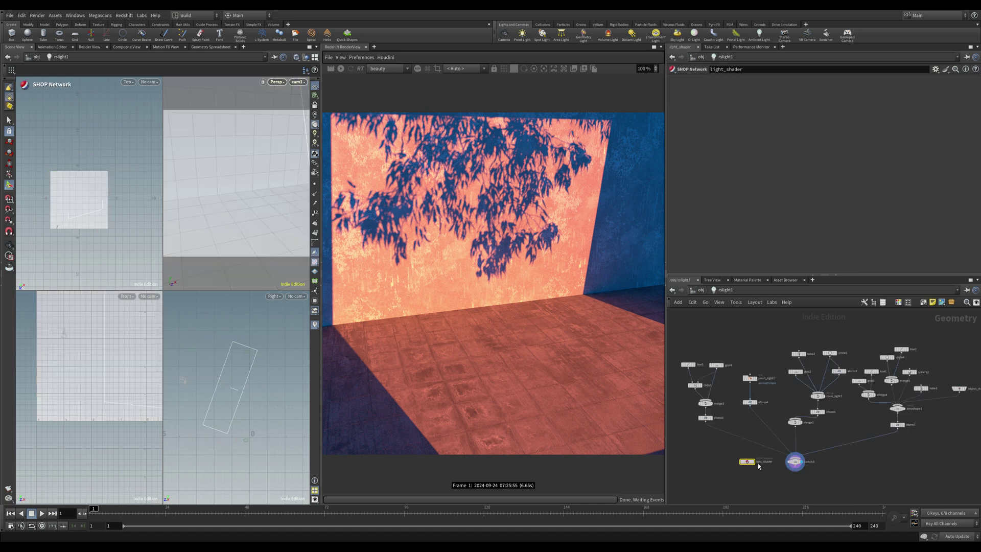
double_click(753, 463)
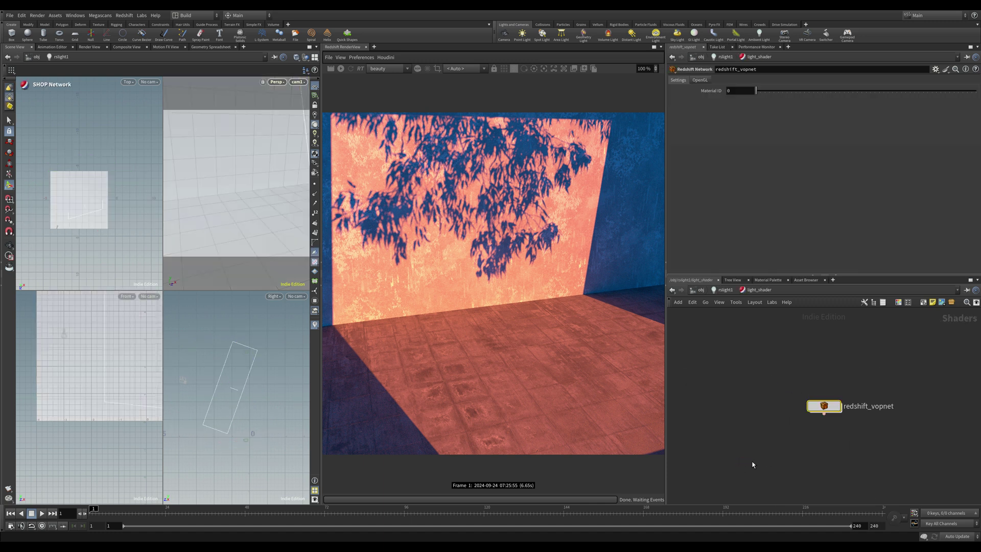
double_click(833, 407)
scroll(769, 440, "down", 2)
middle_click_drag(769, 441, 854, 453)
scroll(854, 450, "down", 1)
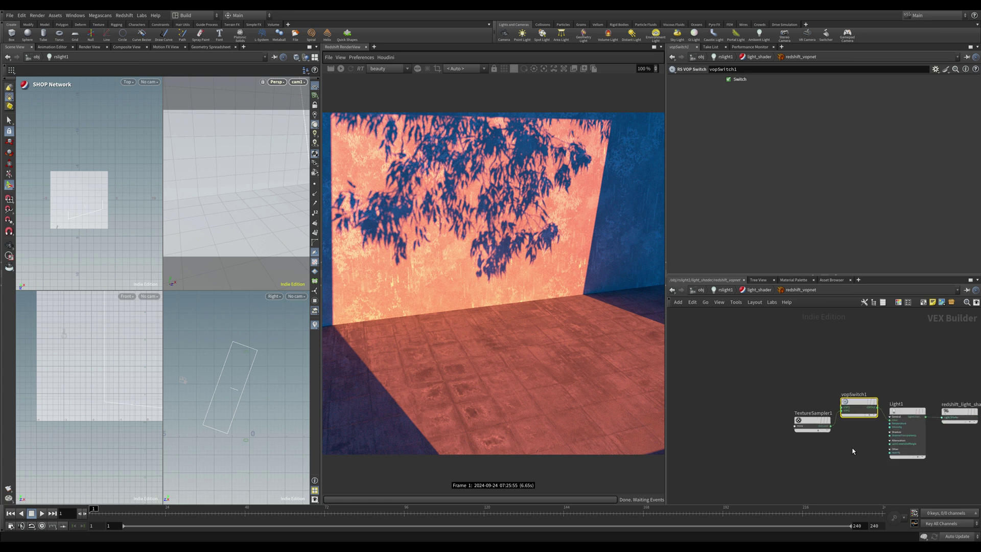
left_click(812, 421)
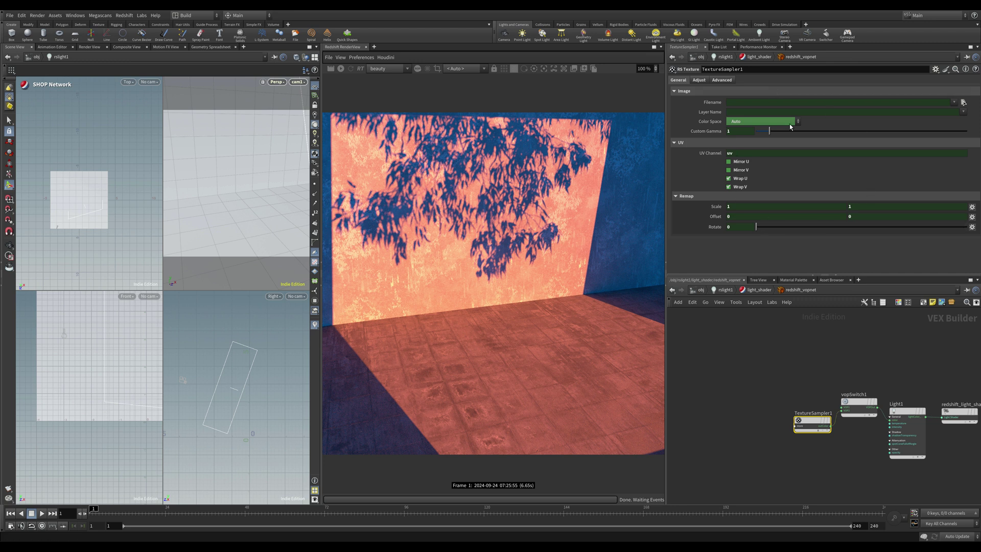
key("Delete")
- Add a new RS Texture node, TextureSampler1, beside vopSwitch1
key("Tab")
left_click(693, 421)
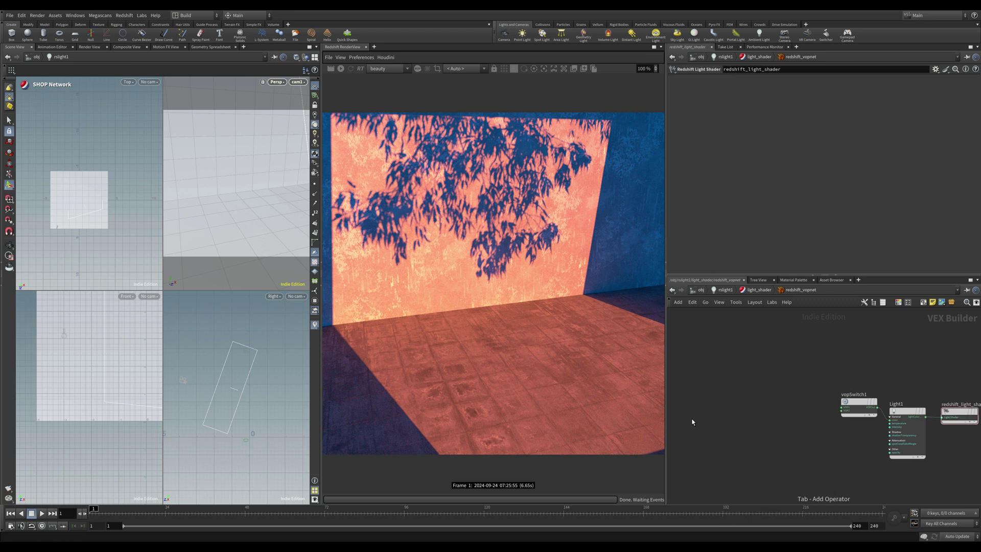
left_click(693, 422)
left_click_drag(693, 422, 731, 382)
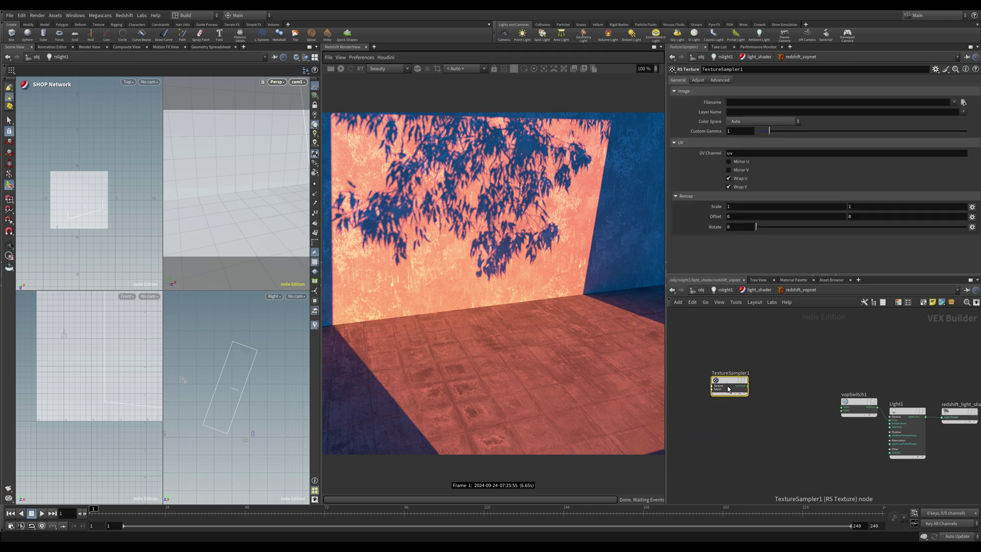
left_click_drag(730, 382, 730, 387)
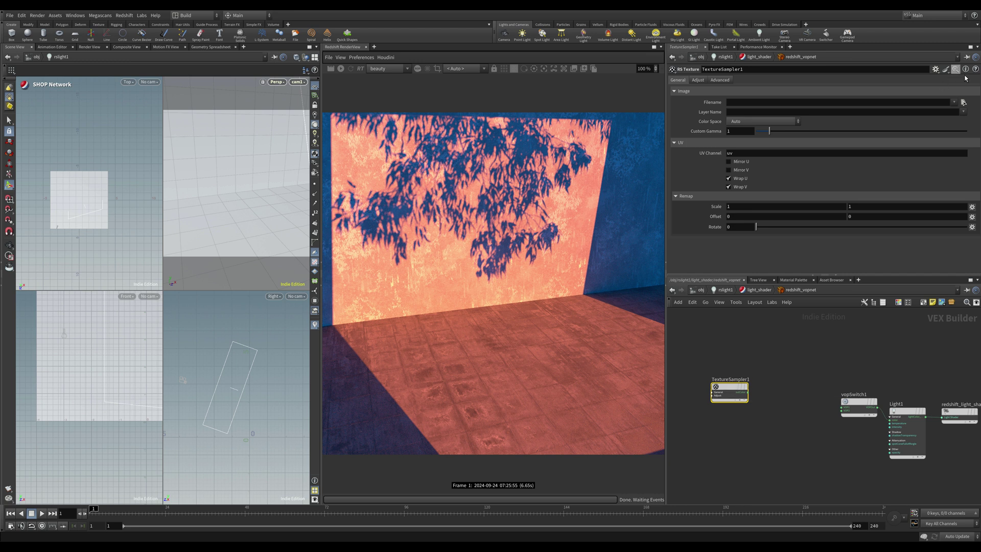
- Load GOBO_Windows01_5314_Window_Sash_6Panes_Rough.png and wire outColor into vopSwitch1
left_click(964, 102)
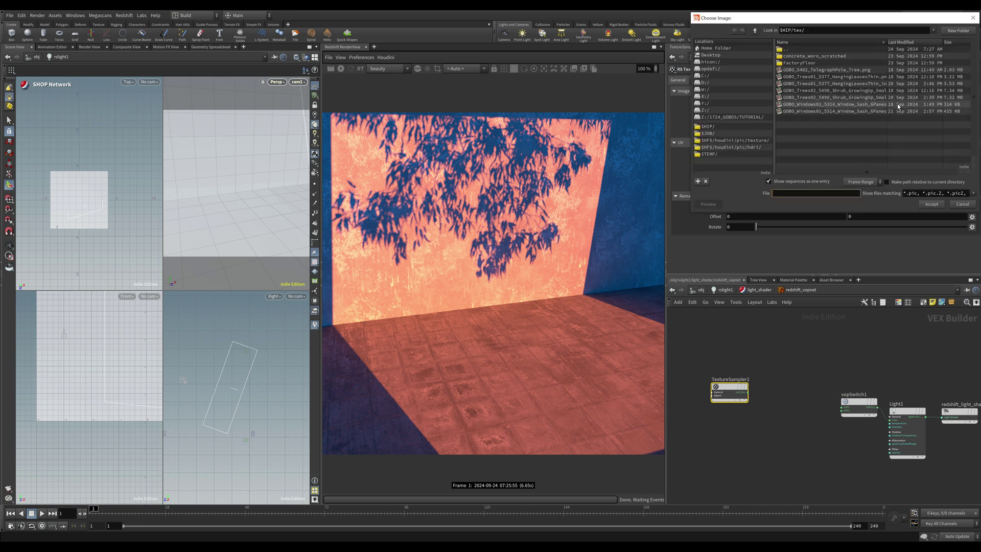
left_click(960, 104)
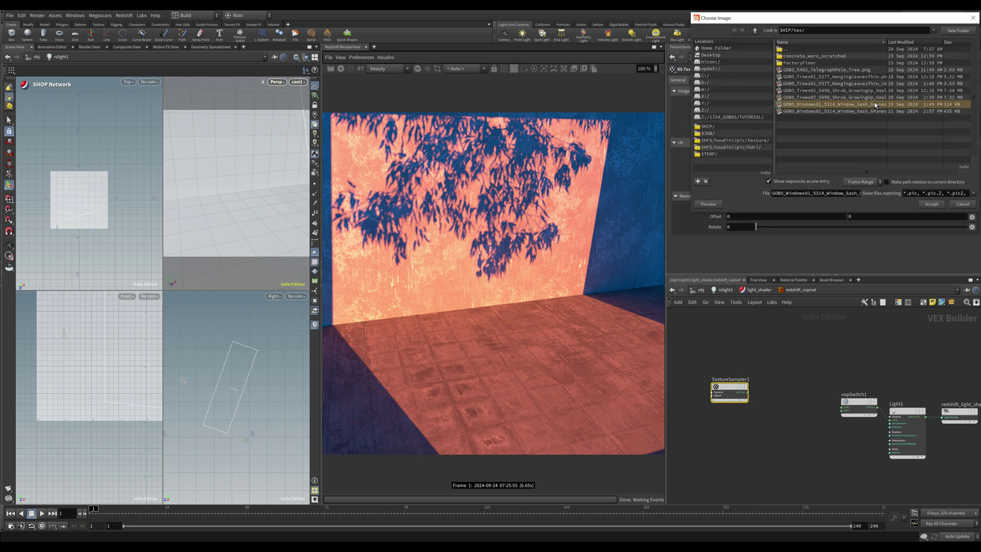
left_click(932, 205)
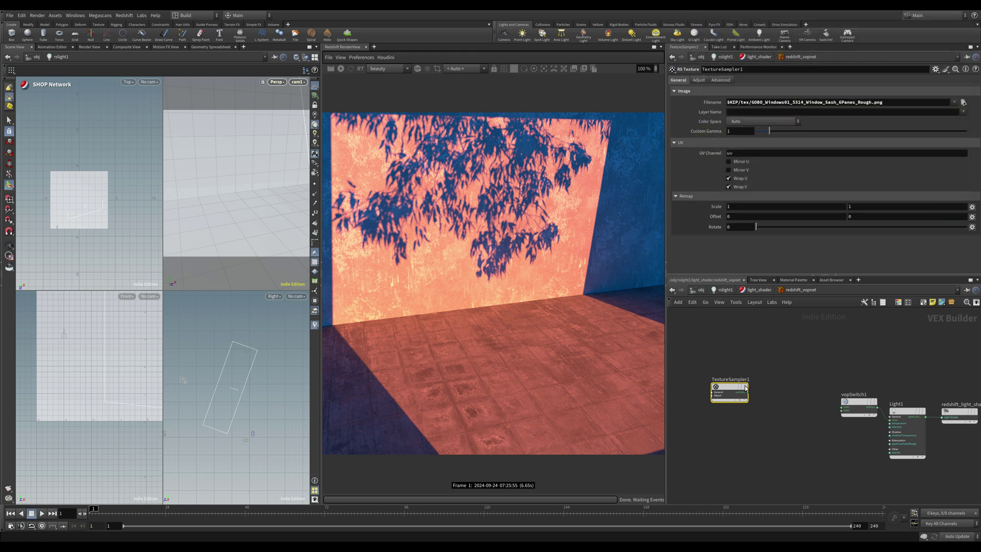
left_click_drag(750, 395, 841, 411)
left_click_drag(785, 102, 875, 102)
- Start the Redshift IPR and insert an RS Ramp, RSRamp1, on the texture-to-switch wire
left_click(340, 69)
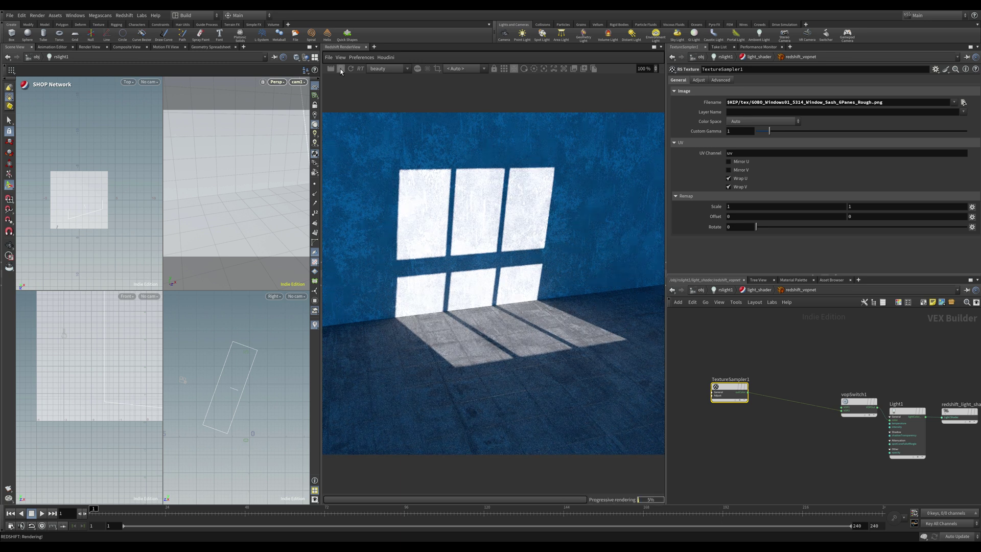
key("Tab")
type("ramp")
key("Return")
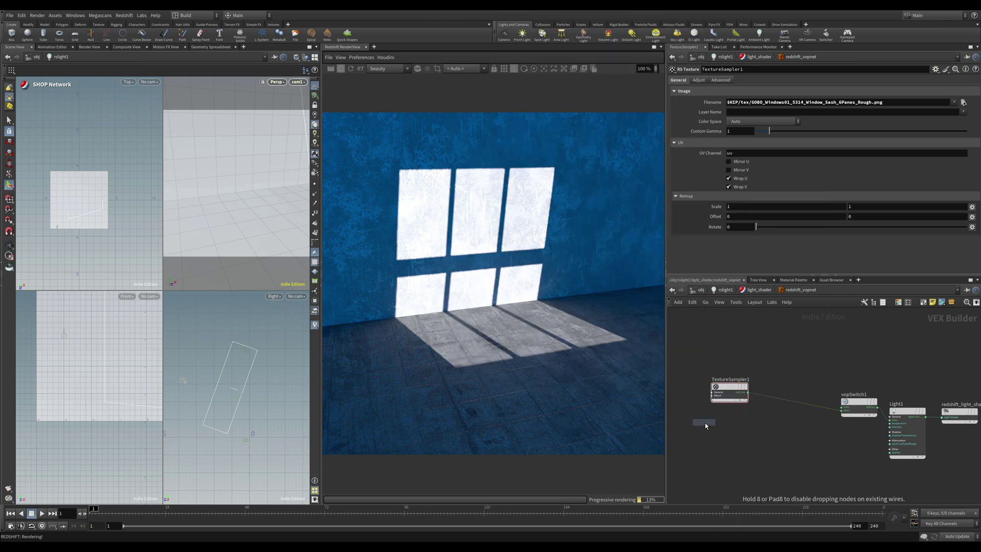
left_click(790, 404)
left_click_drag(791, 405, 788, 391)
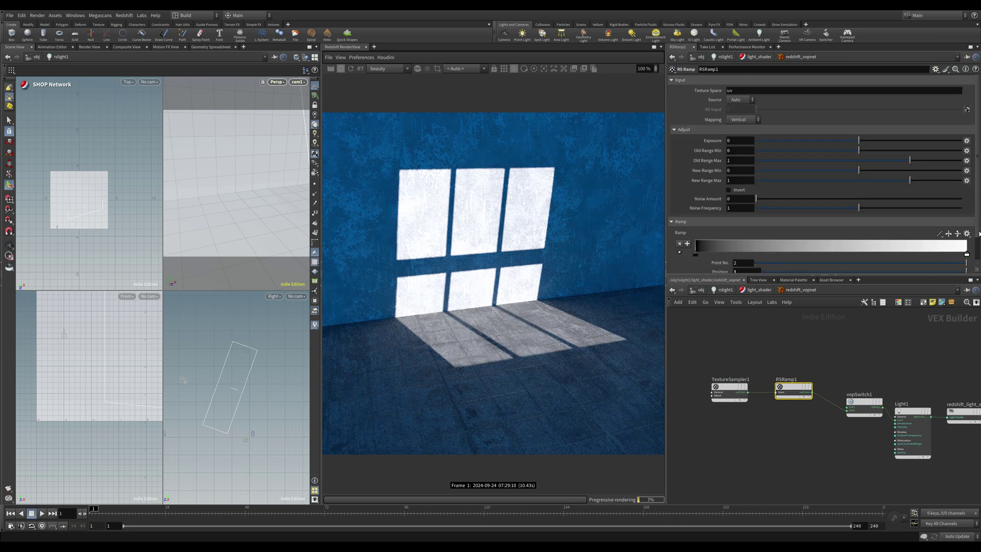
- Set the ramp colour to warm peach at saturation 0.757, then try the gobo texture Scale
scroll(979, 234, "down", 2)
left_click(755, 254)
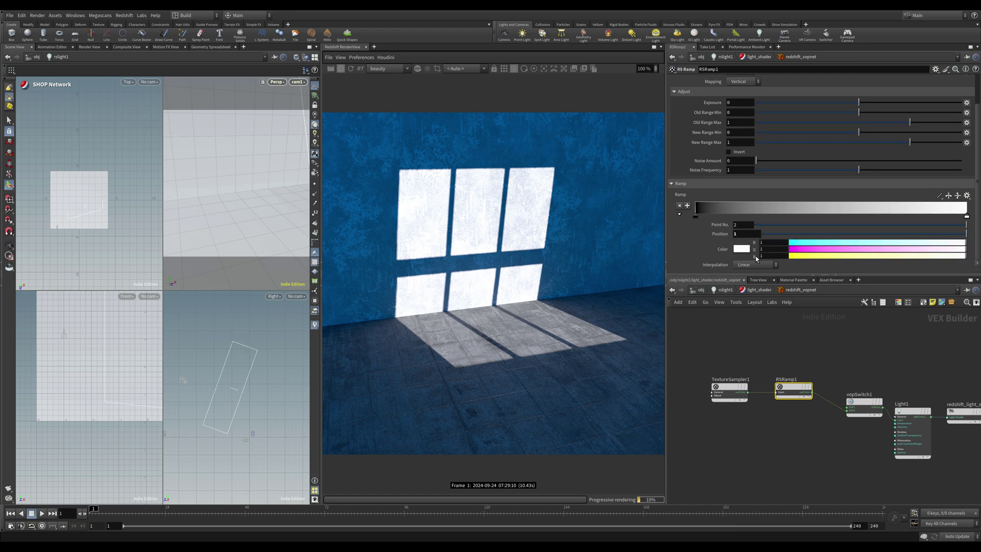
left_click_drag(795, 245, 798, 245)
left_click_drag(868, 249, 923, 249)
left_click(804, 244)
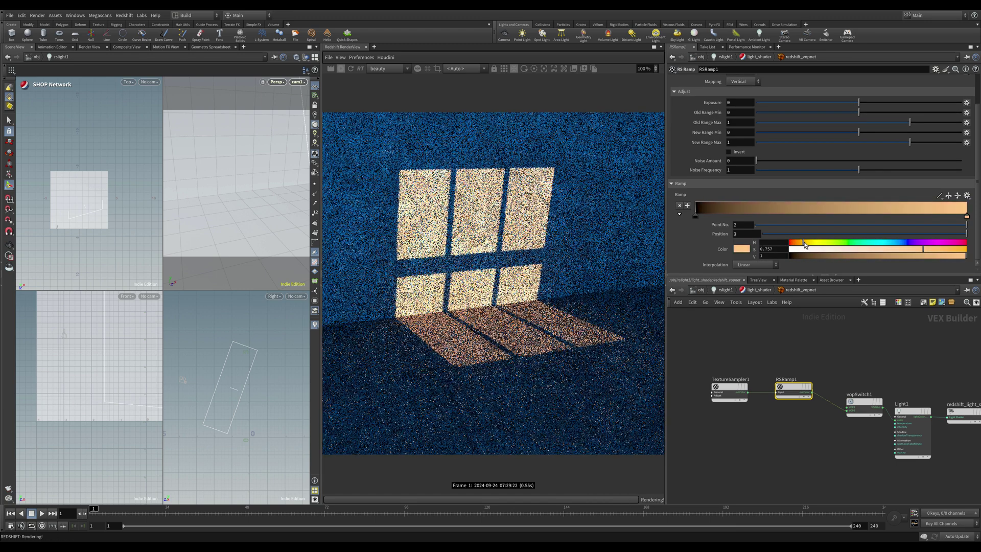
left_click(728, 391)
mouse_move(718, 207)
middle_mouse_down()
mouse_move(739, 206)
mouse_move(704, 207)
mouse_move(725, 205)
middle_mouse_up()
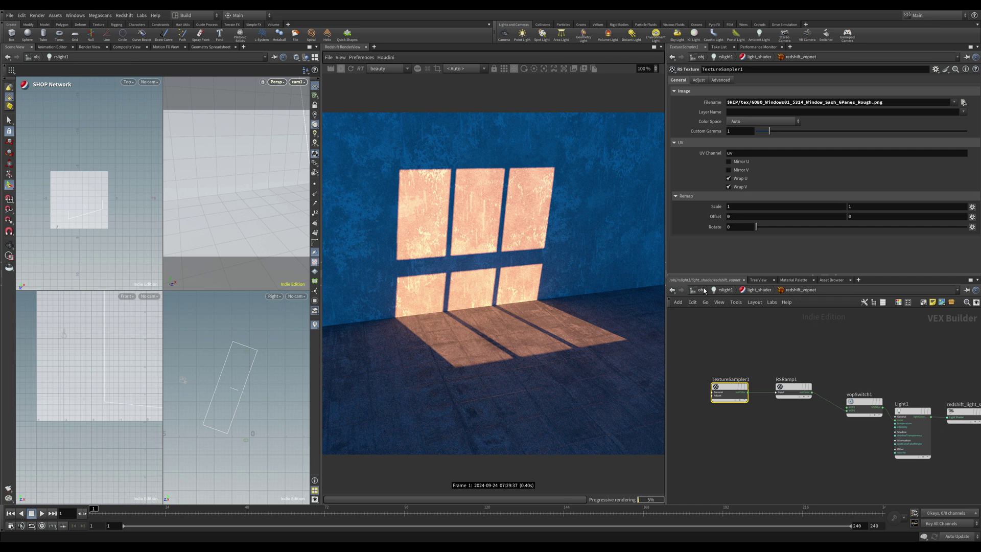
- At /obj, enter a Shape Size of 7 for rslight1, then ladder it down to 6 by 6
left_click(720, 291)
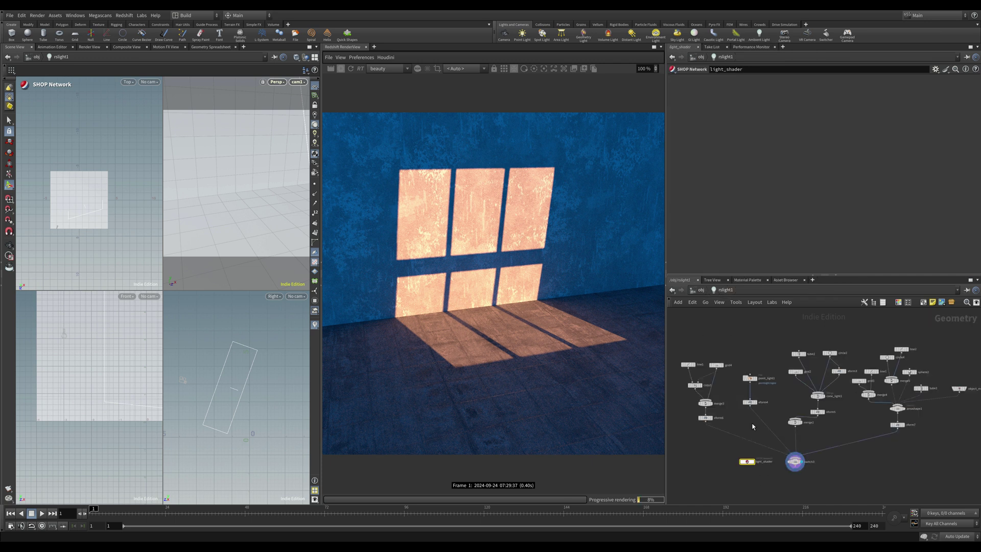
key("u")
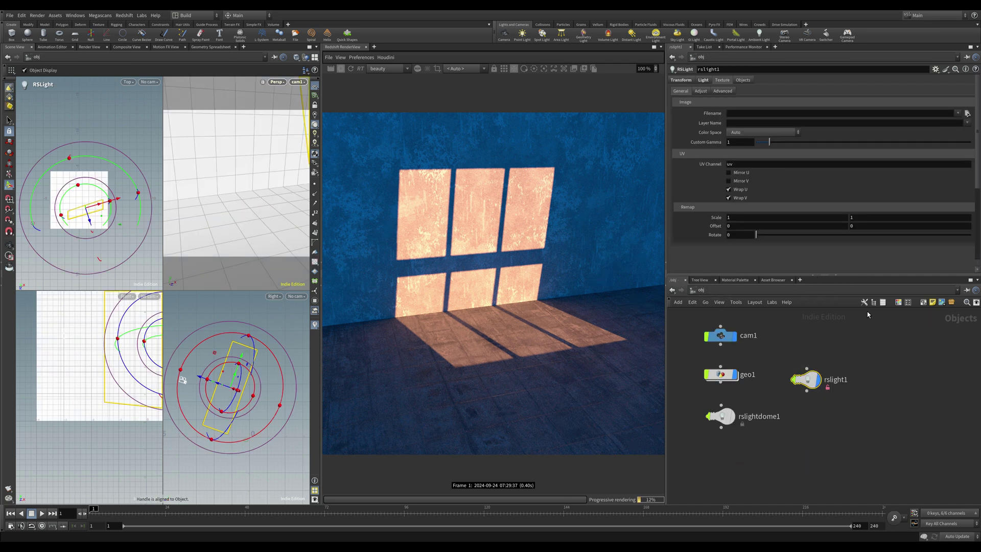
left_click(704, 81)
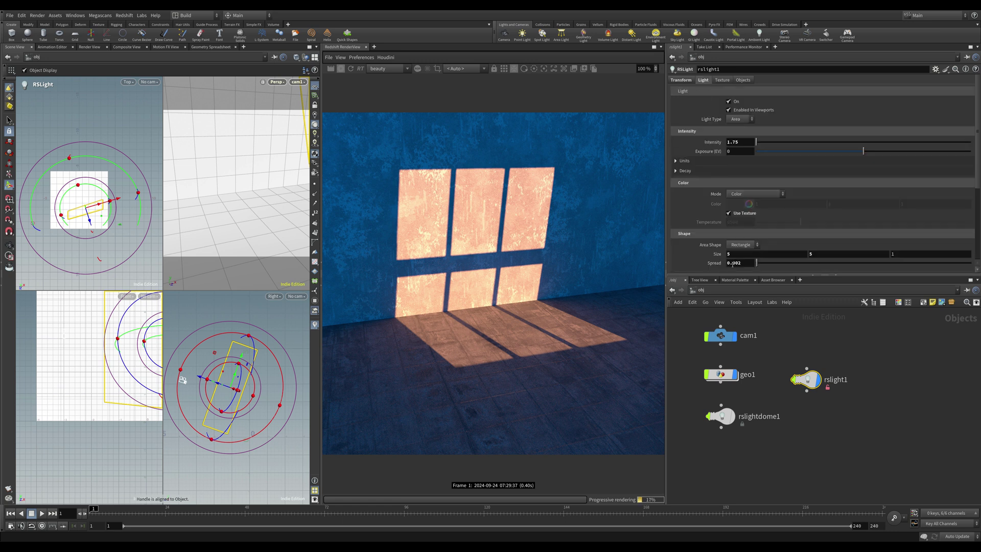
double_click(749, 256)
type("7")
key("Return")
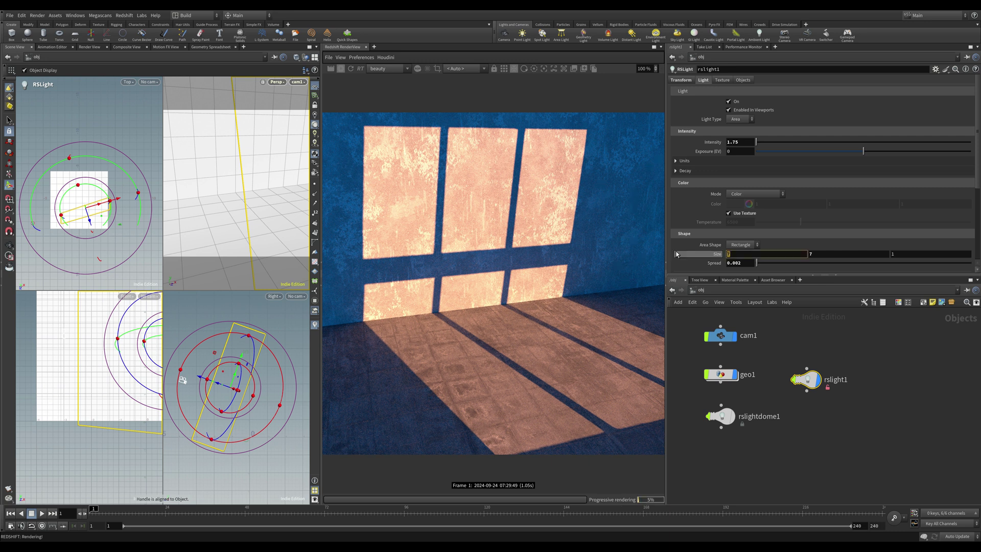
left_click_drag(715, 254, 677, 254)
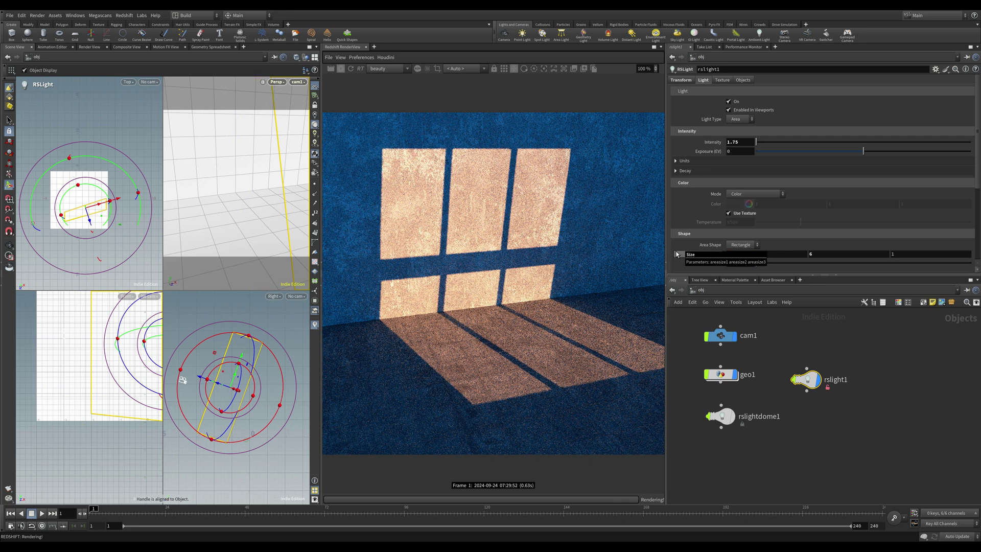
- Return inside rslight1 to its light_shader redshift_vopnet network
double_click(806, 379)
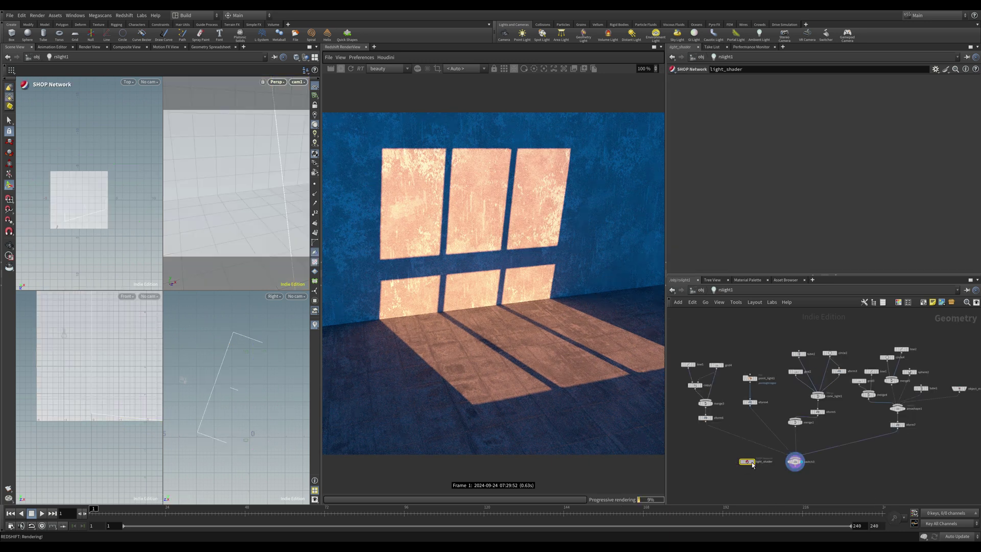
double_click(748, 463)
double_click(822, 407)
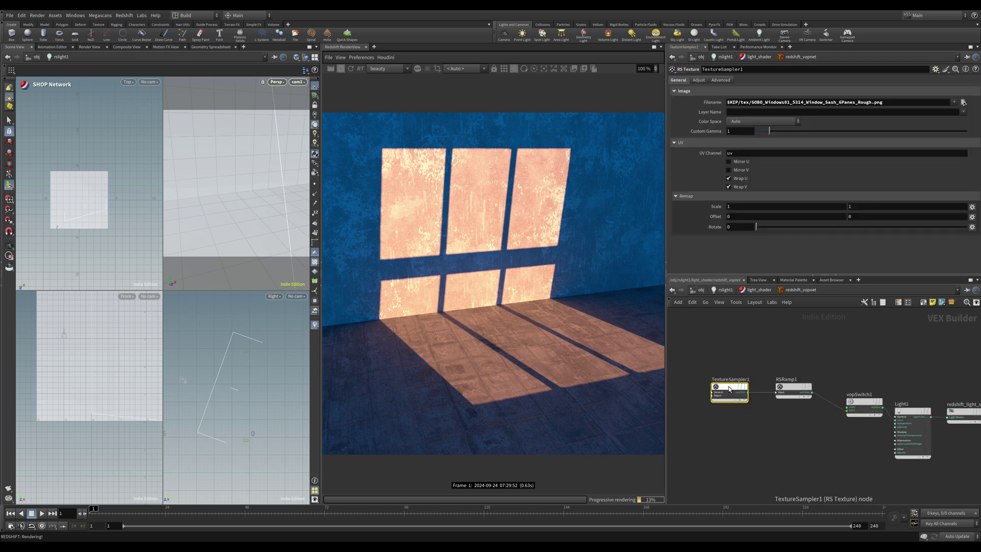
- Copy TextureSampler1 as TextureSampler2 and load GOBO_Trees01_5377_HangingLeavesThin.png into it
left_click_drag(715, 390, 728, 444, "alt")
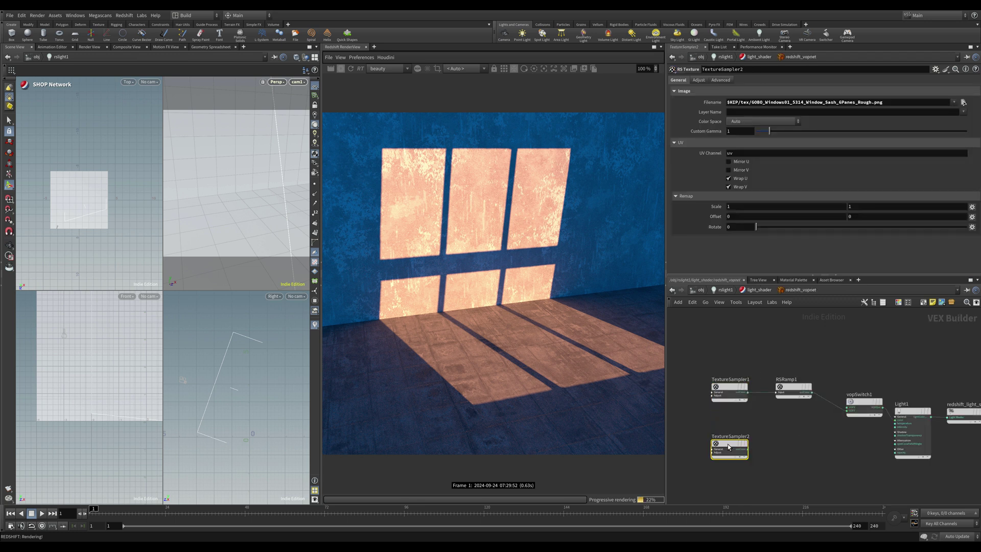
left_click_drag(883, 102, 689, 95)
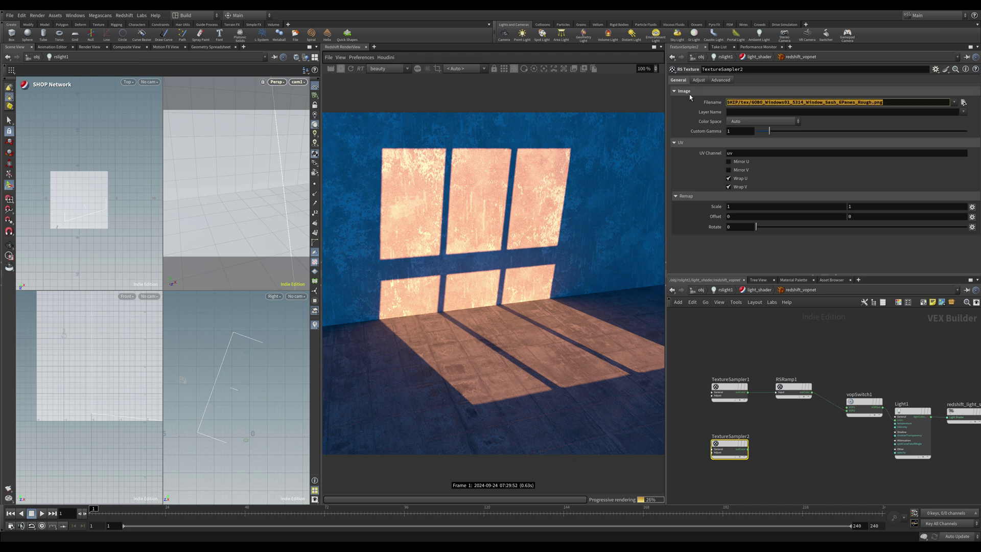
type("$HIP/tex/GOBO_Trees01_5377_HangingLeavesThin.png")
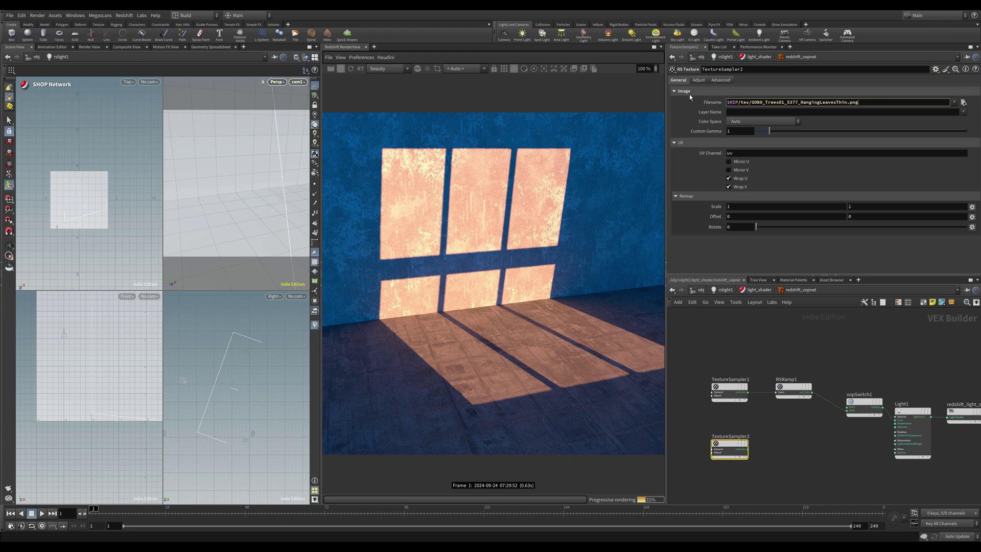
key("Return")
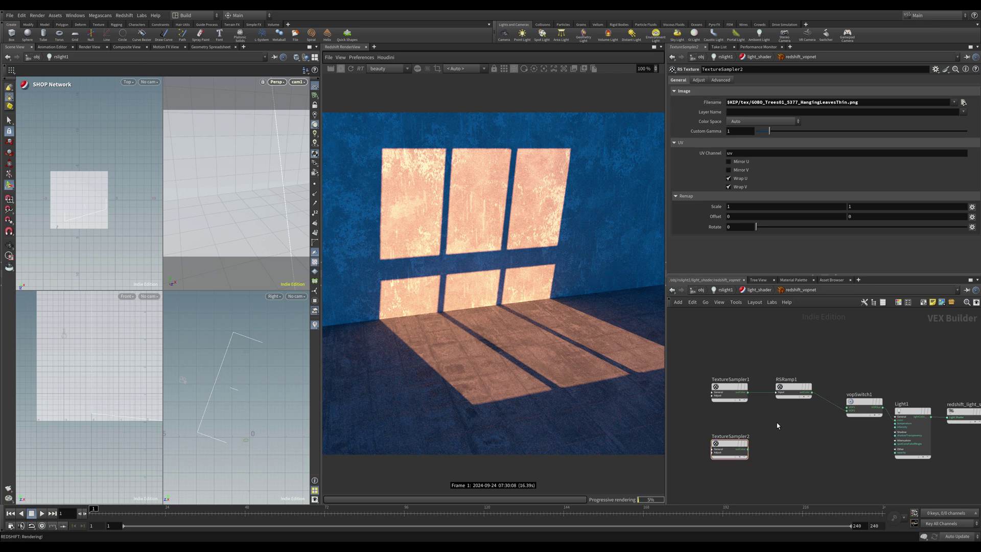
- Search 'col la' in the node menu to add an RS Color Layer node
key("Tab")
type("col la")
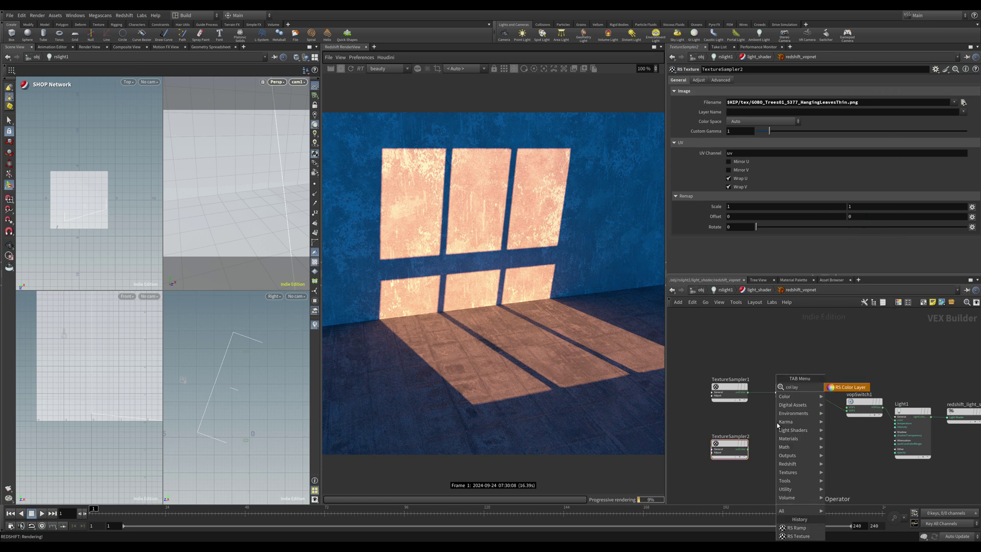
key("Return")
- Insert RSColorLayer1 on the RSRamp1 wire, feed TextureSampler2 into Layer 1, and output to vopSwitch1
left_click(818, 422)
left_click_drag(818, 422, 823, 423)
left_click_drag(751, 451, 842, 418)
left_click(849, 408)
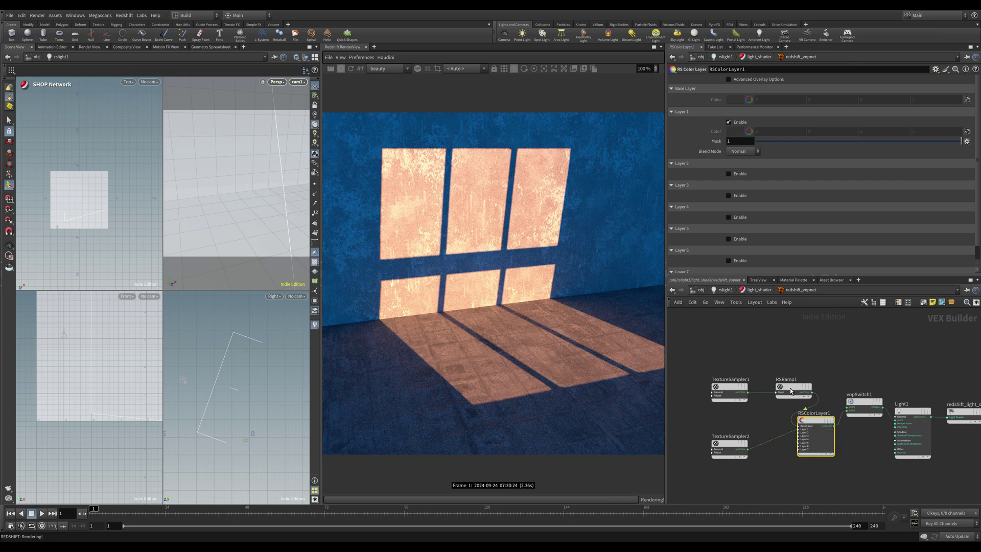
left_click_drag(795, 392, 762, 402)
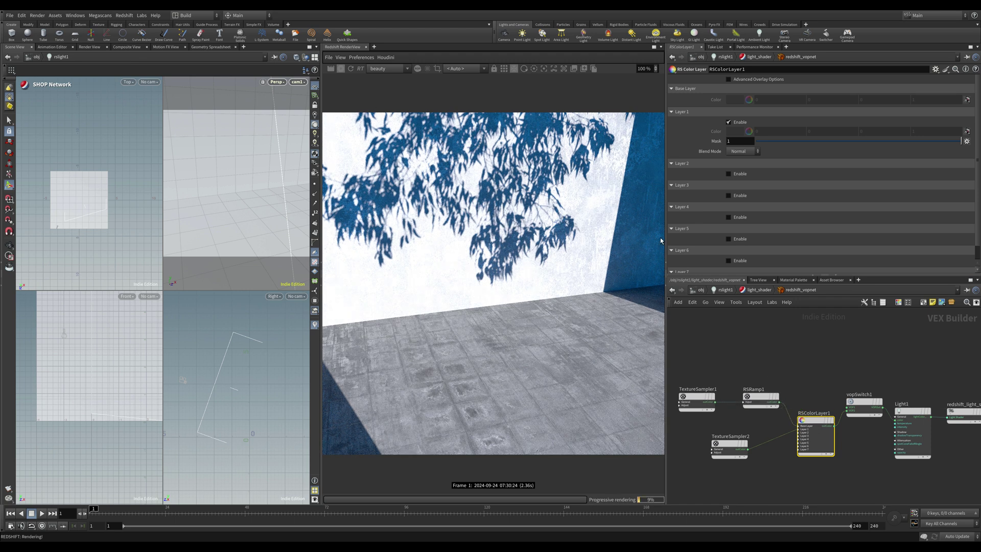
- Set Layer 1's blend mode to Multiply after comparing the leaves layer on and off
left_click(729, 123)
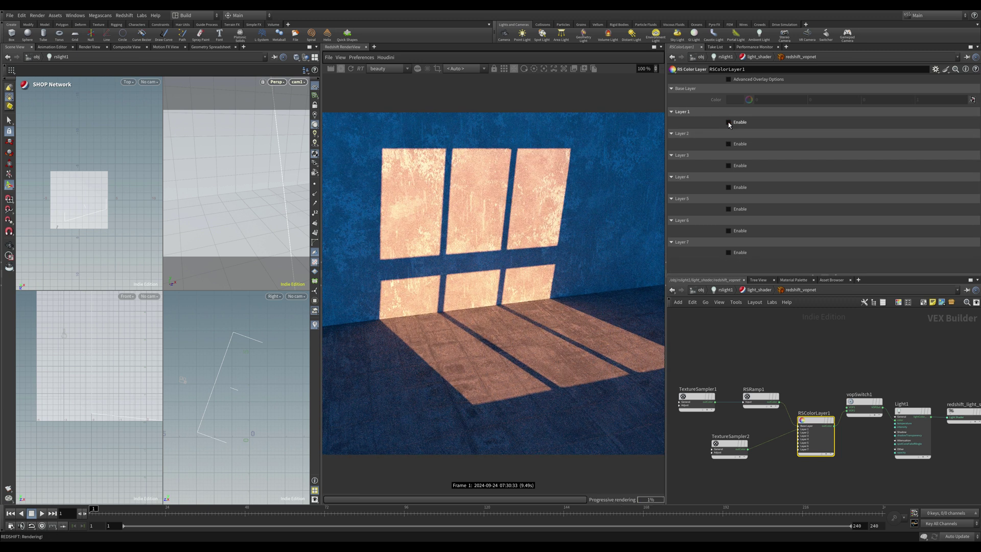
left_click(729, 123)
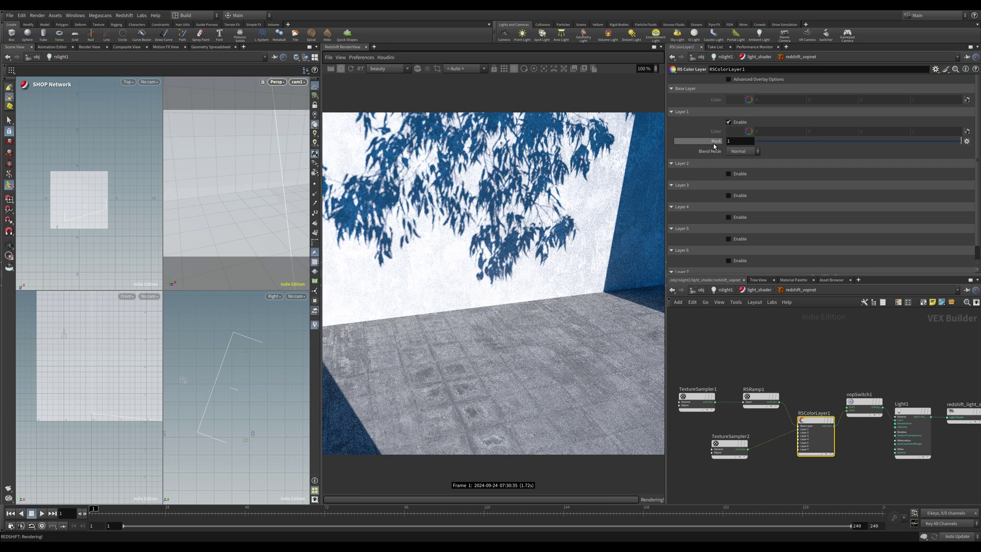
left_click(744, 151)
left_click(747, 194)
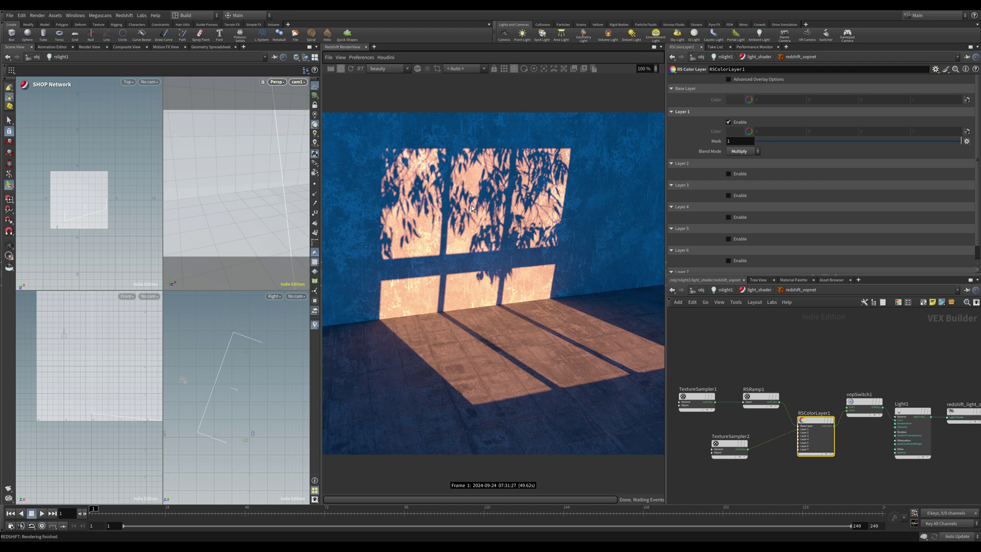
- Set the leaves texture's remap scale to 0.91 and offset to 0.04
left_click_drag(732, 447, 705, 444)
middle_click_drag(718, 206, 682, 220)
mouse_move(860, 218)
middle_mouse_down()
mouse_move(851, 217)
mouse_move(864, 230)
mouse_move(912, 224)
mouse_move(869, 226)
middle_mouse_up()
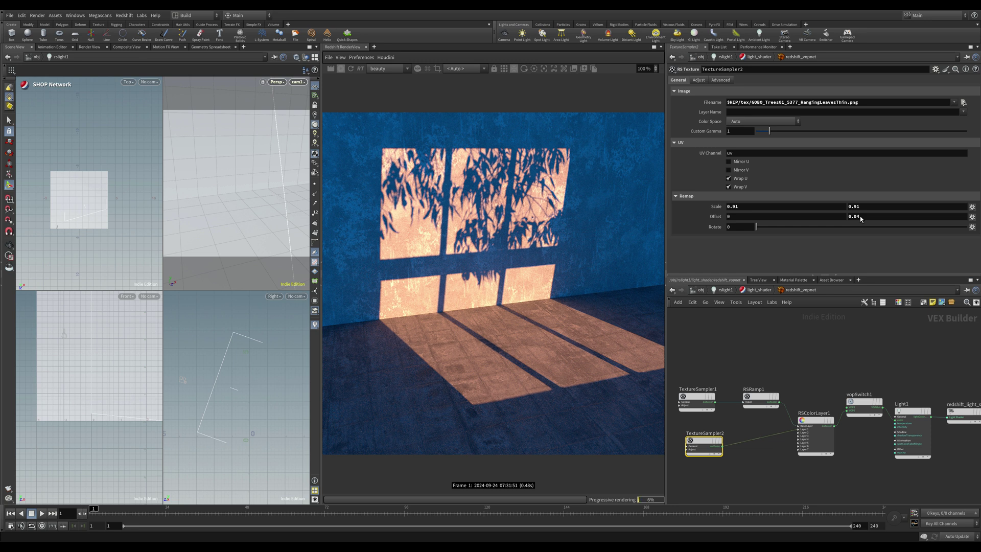
left_click(746, 476)
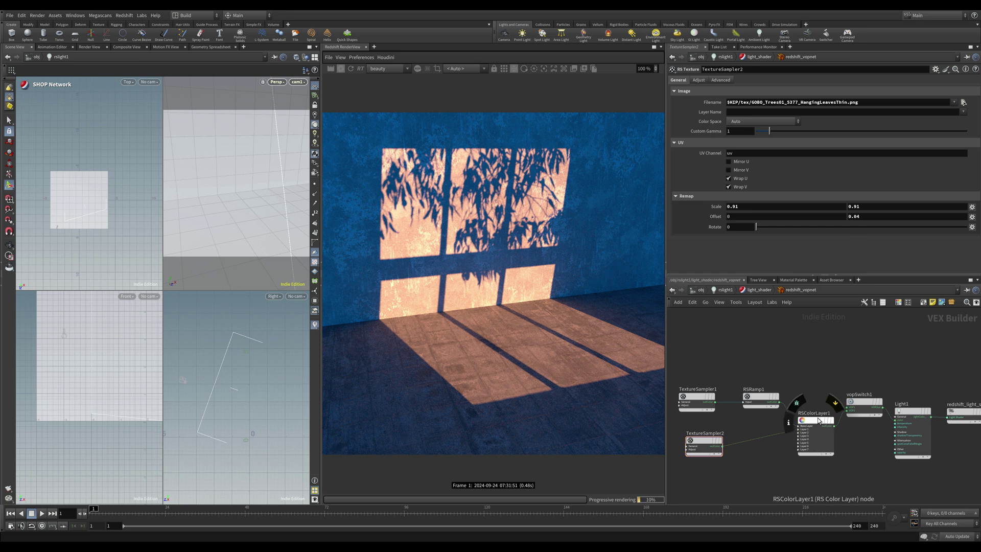
- Add an RS UV Projection node onto the TextureSampler2 wire
key("l")
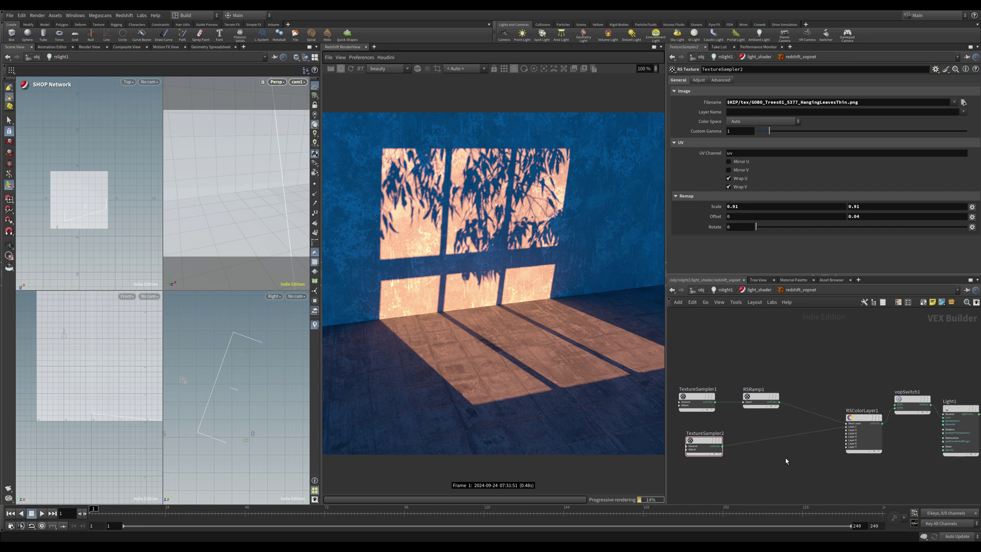
key("Tab")
type("uv pro")
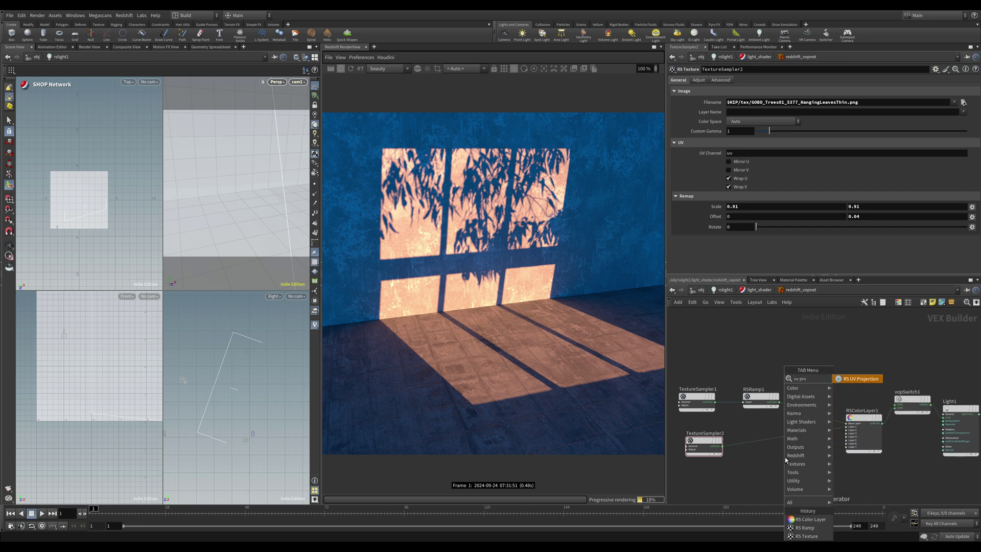
key("Return")
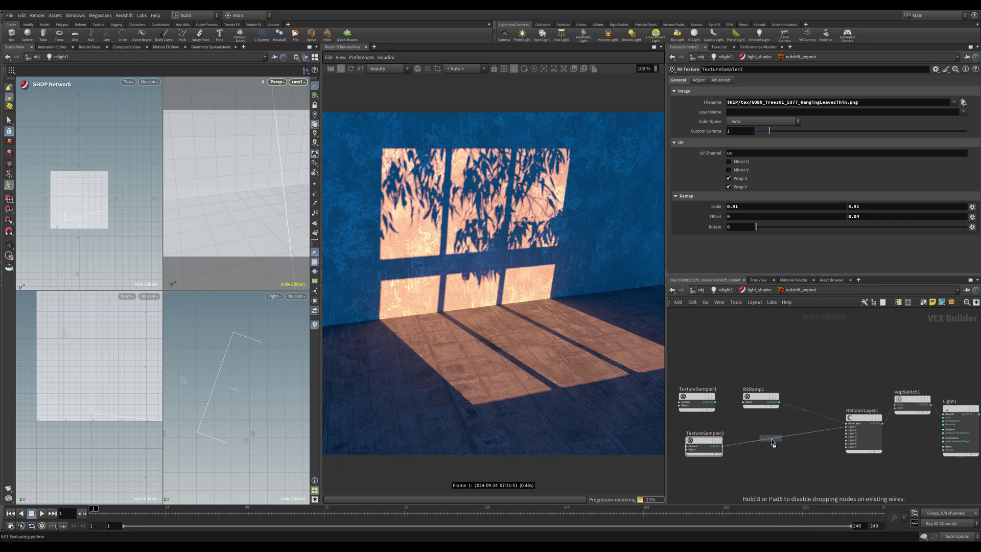
left_click(773, 442)
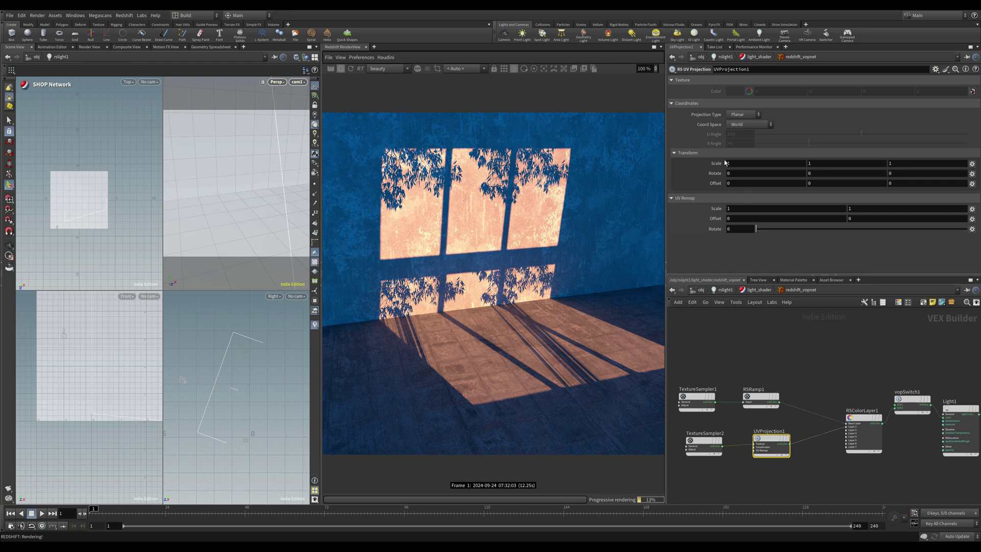
- Set the UV projection to scale 0.3, rotate -27, offset -0.419, then switch to the Solaris scene
middle_click_drag(724, 164, 358, 180)
middle_click_drag(757, 172, 663, 157)
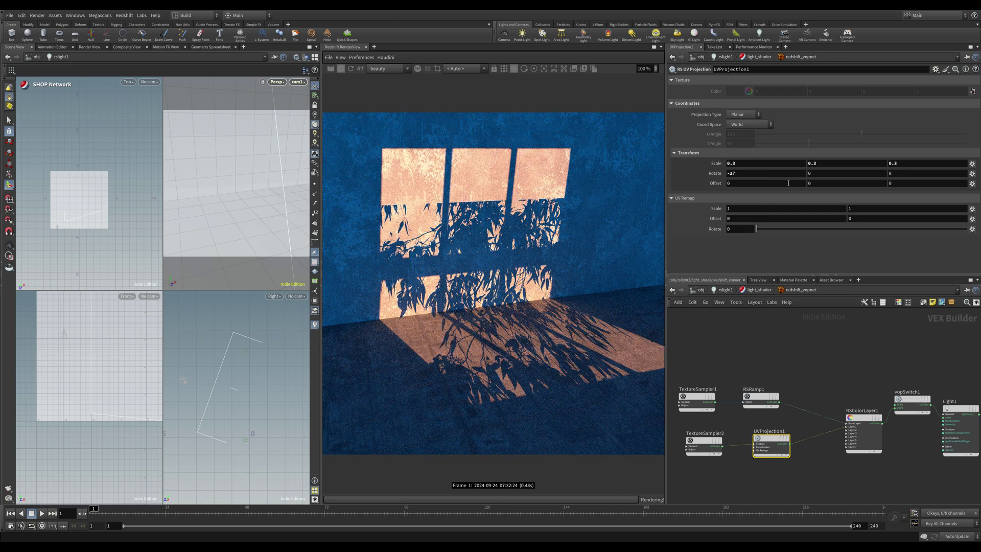
middle_click_drag(826, 183, 155, 155)
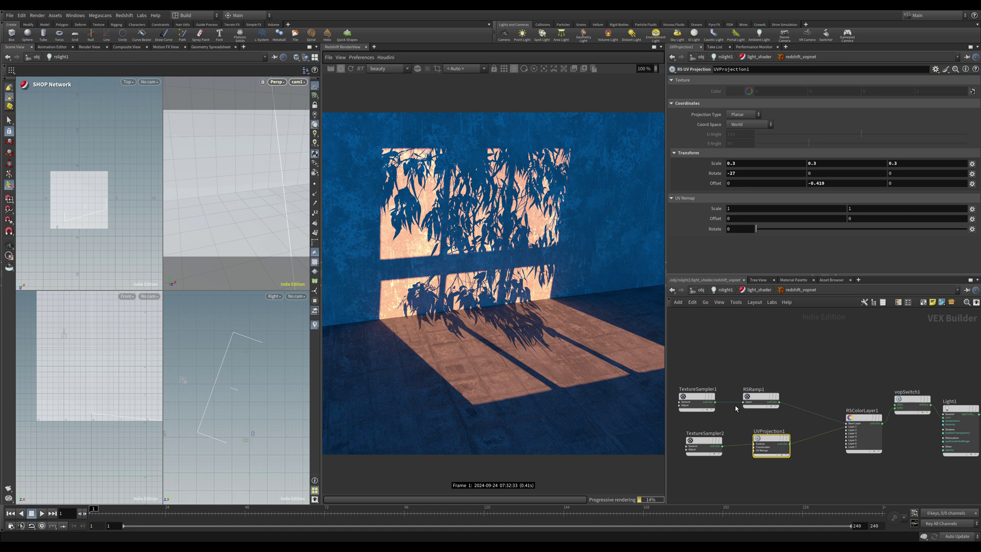
left_click_drag(777, 476, 675, 380)
left_click_drag(705, 446, 731, 448)
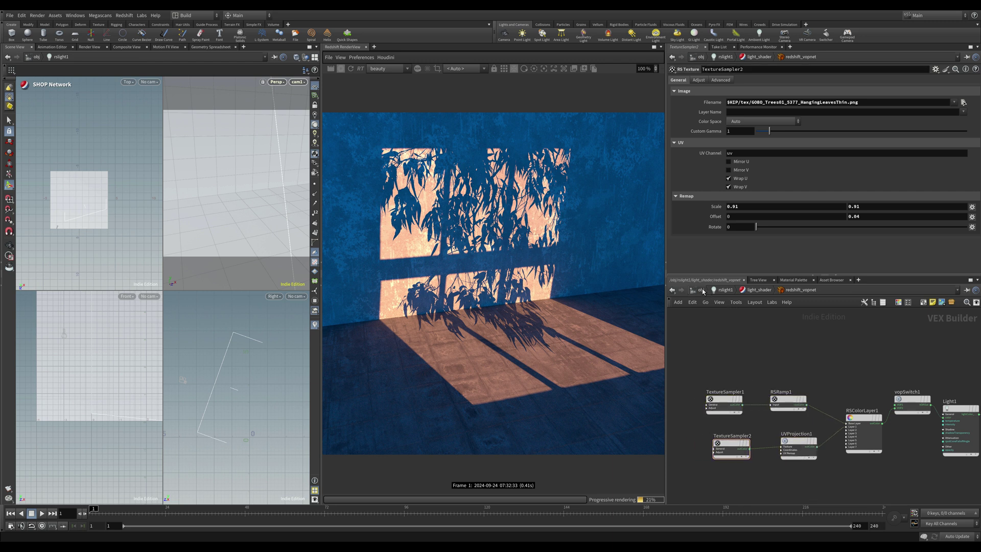
left_click(703, 291)
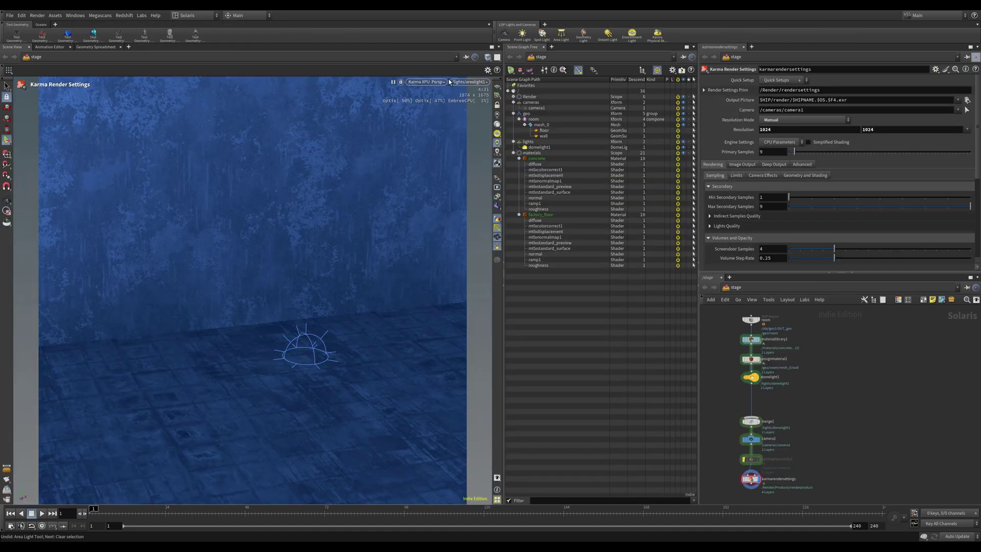
left_click(469, 81)
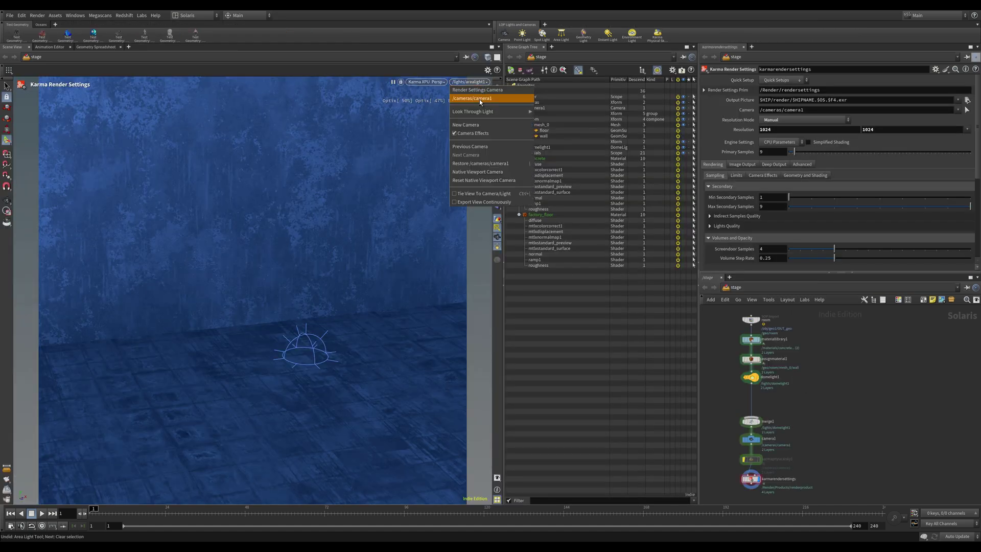
- Look through /cameras/camera1 and place a new Area Light node, arealight1, beside domelight1
left_click(479, 99)
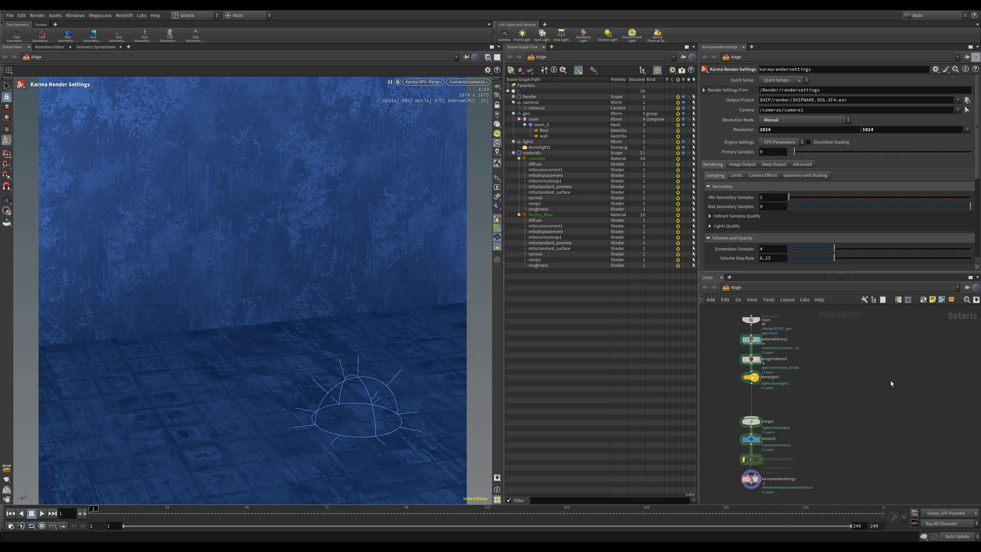
left_click(751, 378)
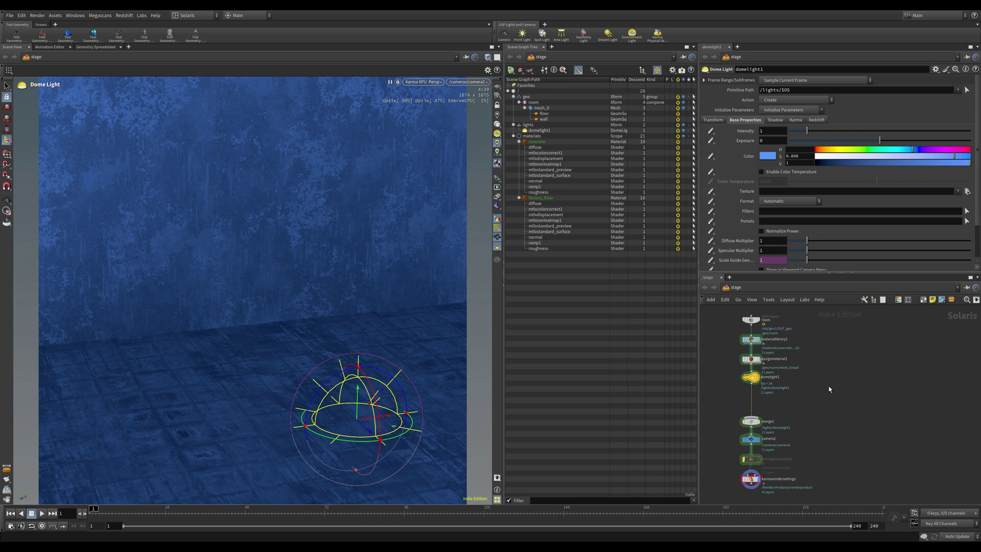
key("Tab")
type("light")
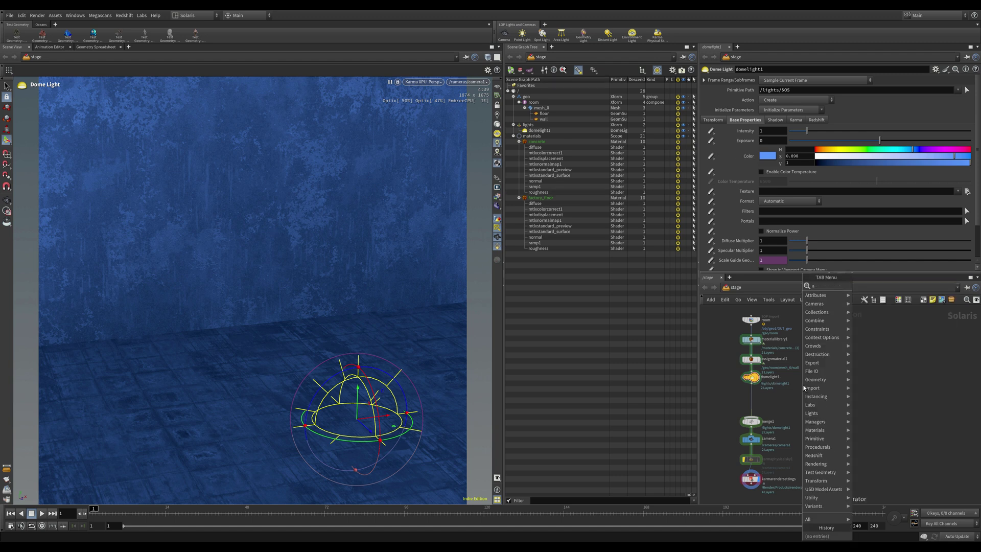
key("Return")
left_click(803, 386)
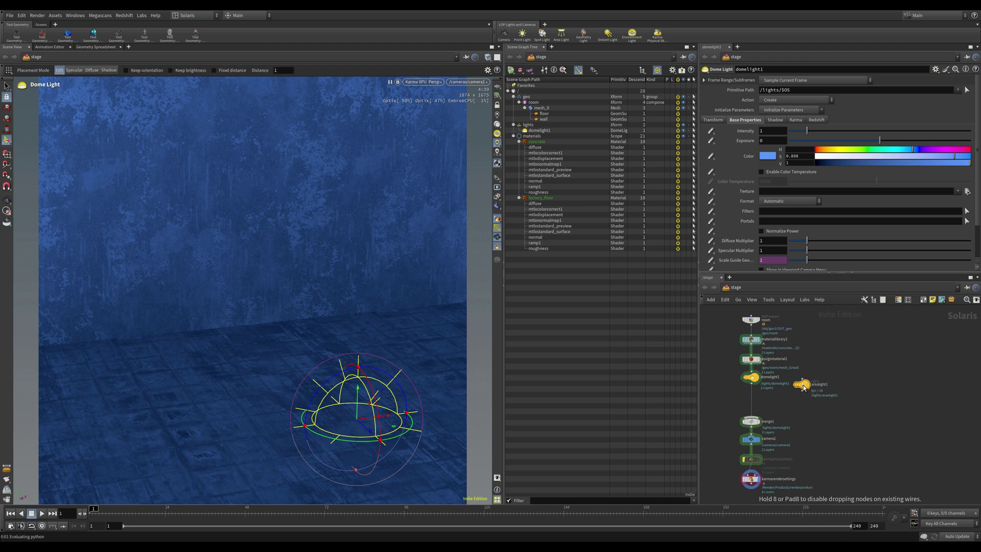
left_click_drag(807, 388, 839, 385)
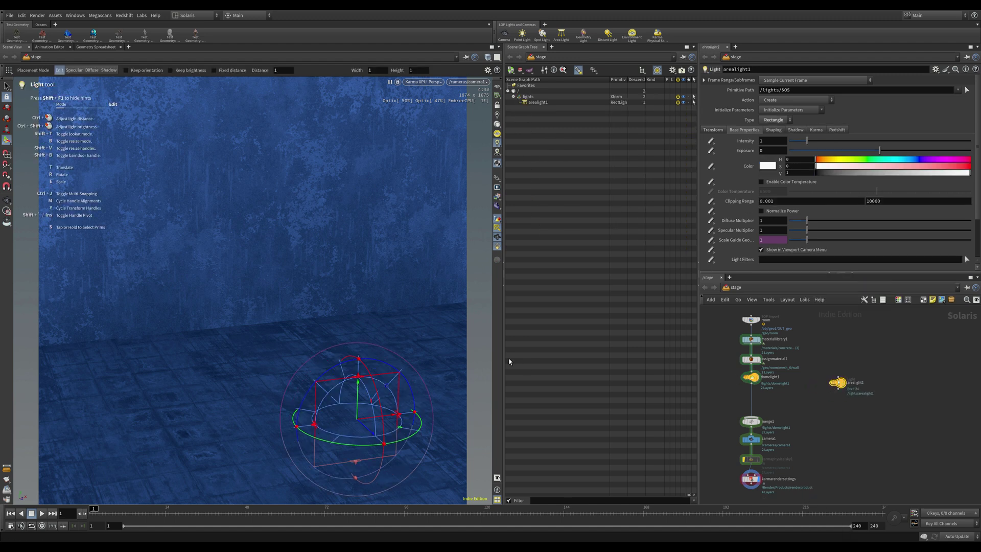
- Move the area light up onto the wall, rotate it, wire arealight1 into merge1, and save
left_click_drag(360, 384, 504, 196)
key("r")
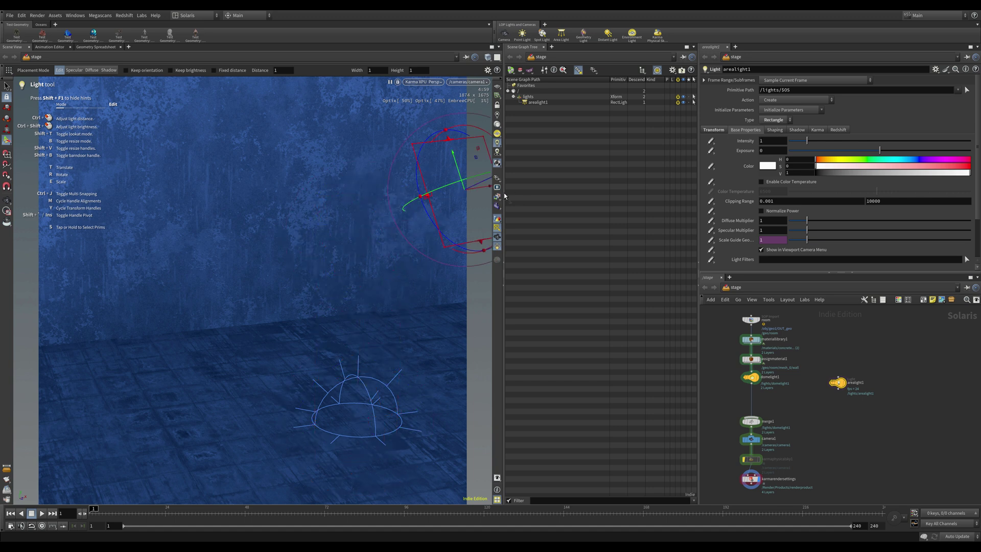
left_click(838, 390)
left_click(752, 416)
key("ctrl+s")
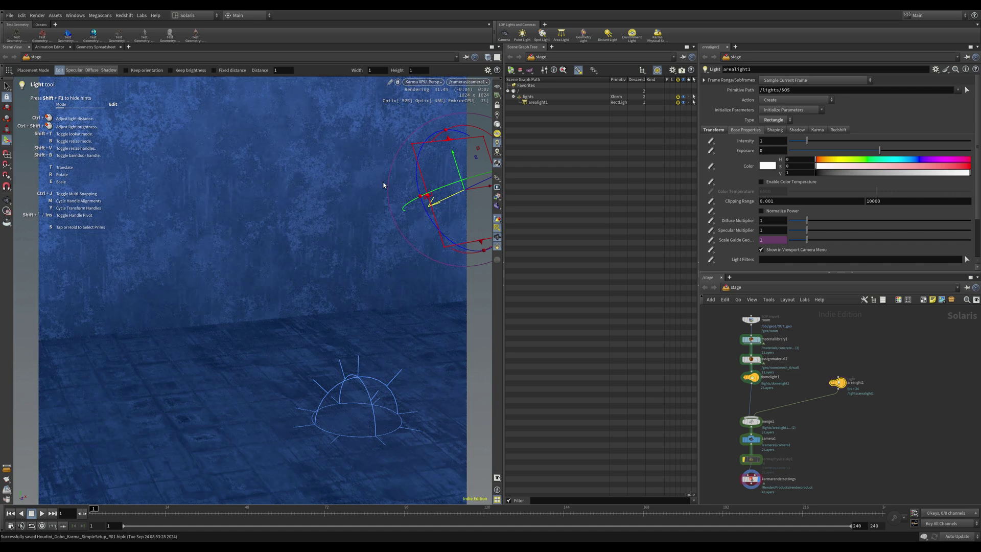
- Set arealight1's Intensity to 100
left_click(766, 142)
type("00")
key("Return")
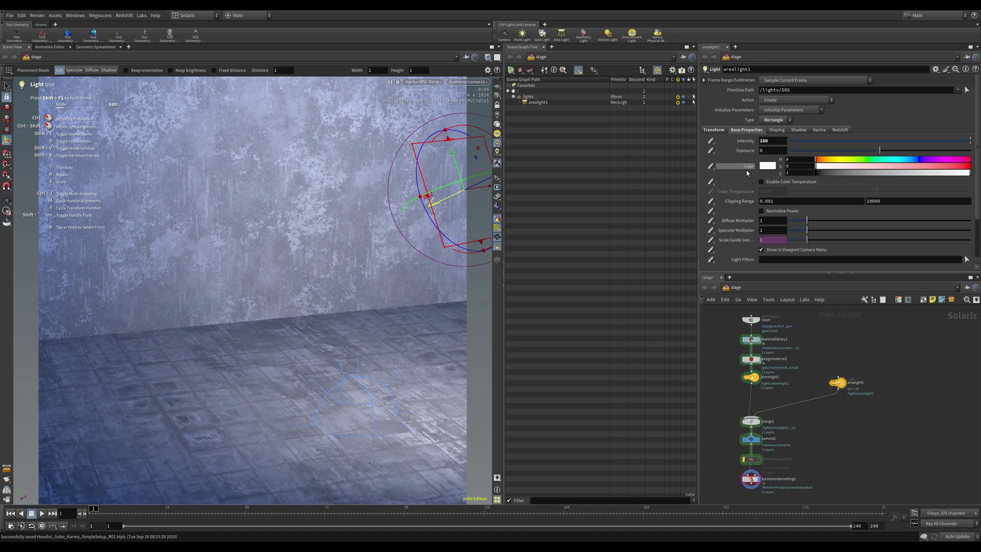
scroll(736, 212, "down", 1)
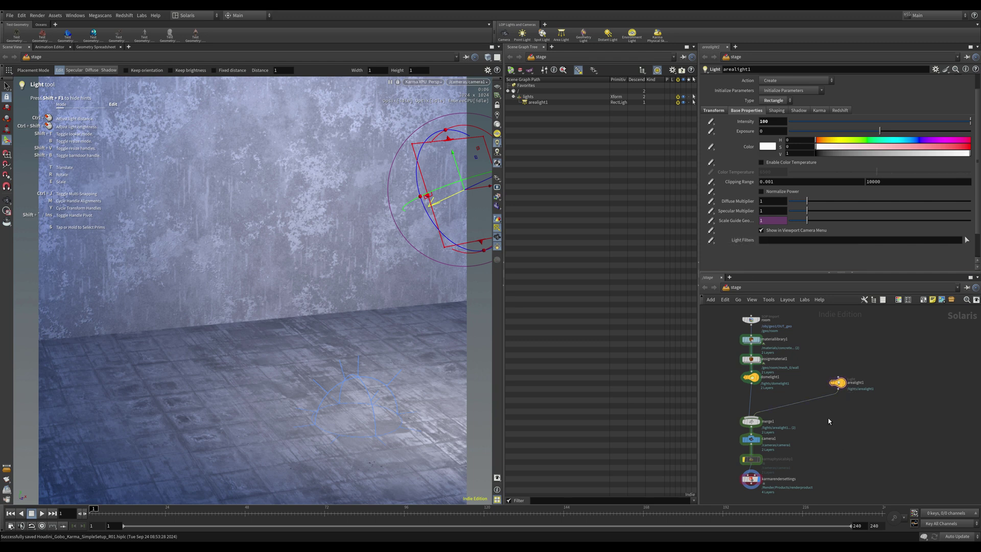
key("Tab")
- Drop a Light Filter Library node onto arealight1's wire and go inside it
type("li")
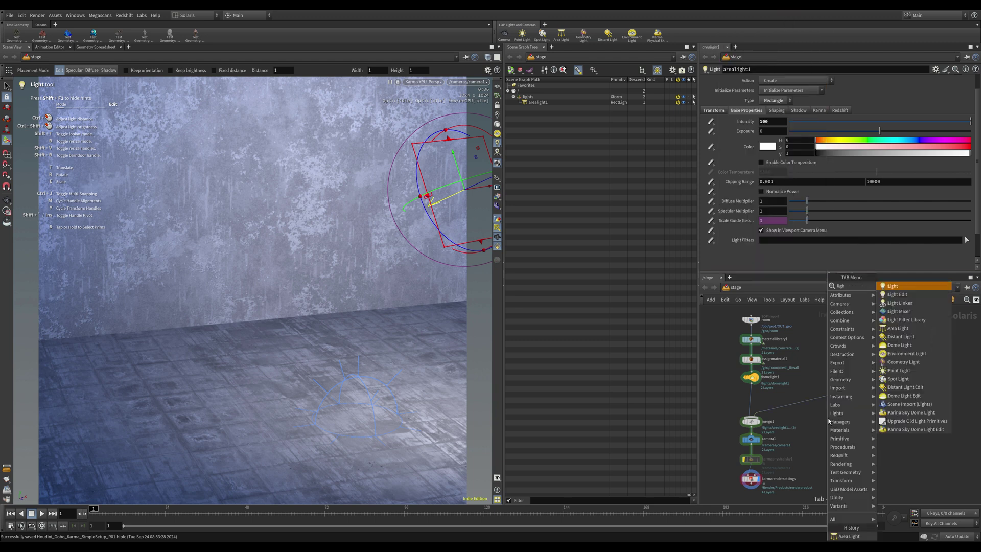
key("Return")
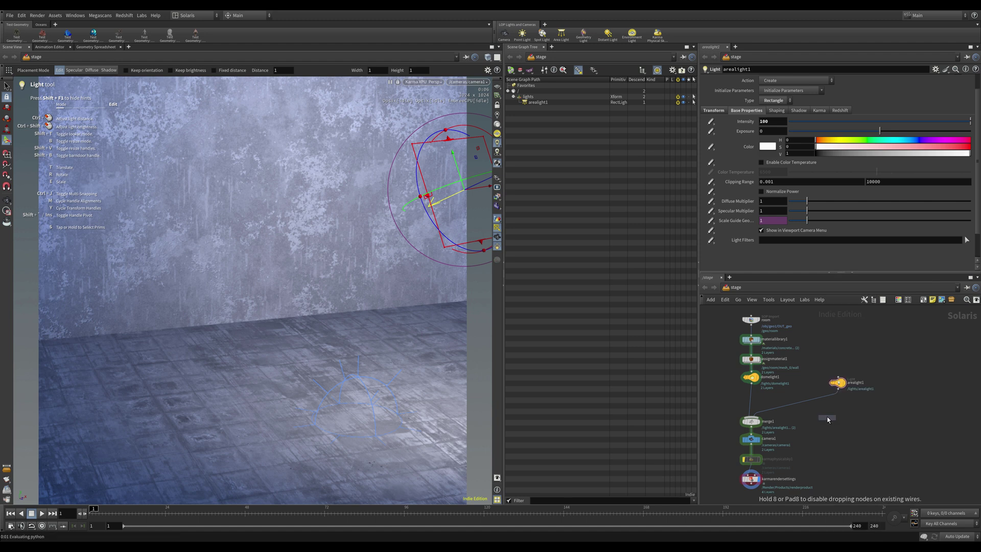
left_click(820, 403)
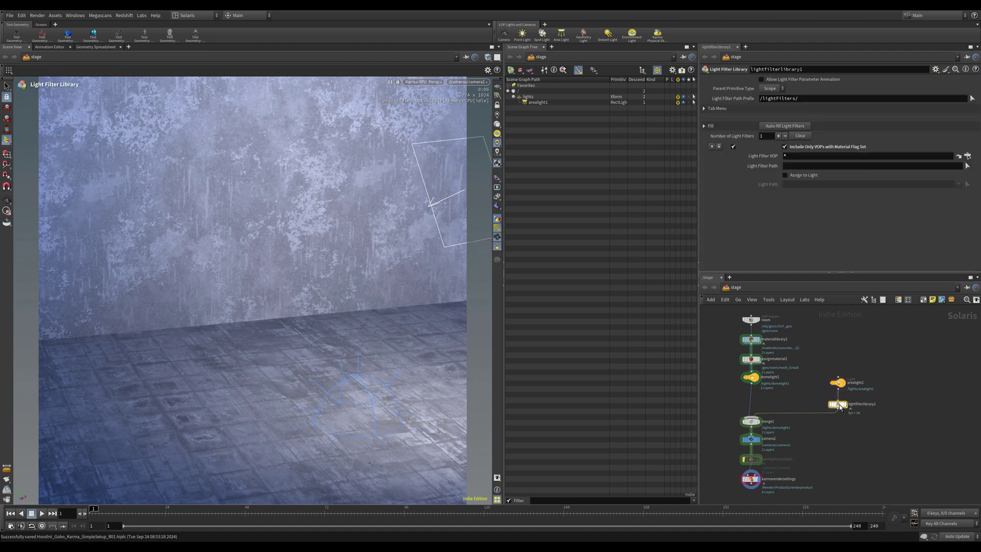
key("i")
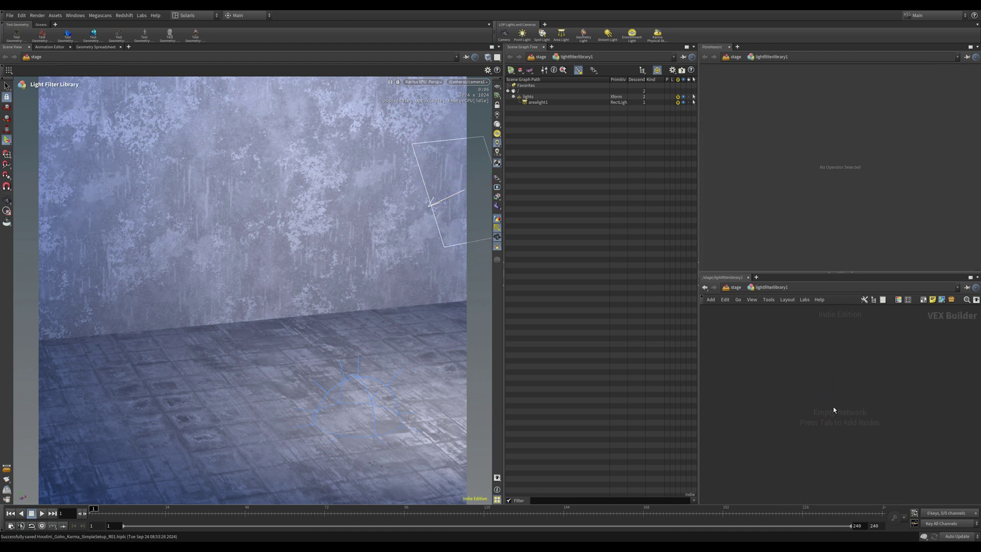
- Add a Karma Light Filter Gobo node, kma_lfilter_gobo1, inside the library
key("Tab")
type("gobo")
key("Return")
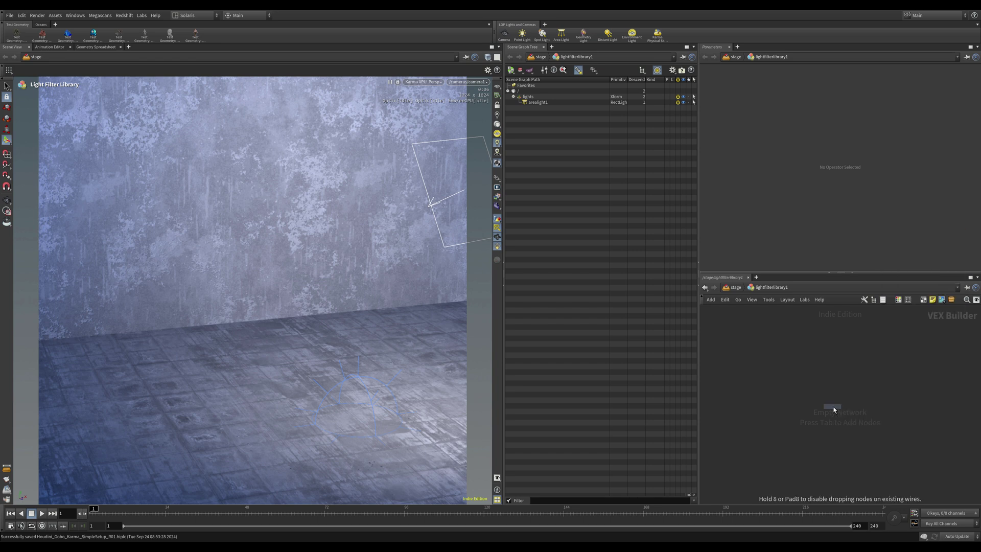
left_click(823, 387)
left_click_drag(825, 386, 847, 369)
scroll(846, 369, "up", 3)
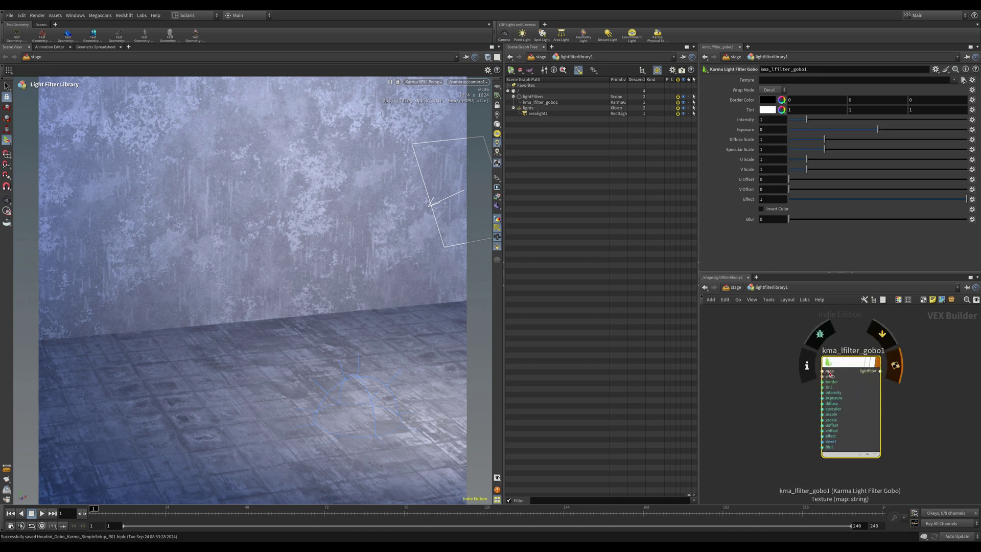
left_click(824, 373)
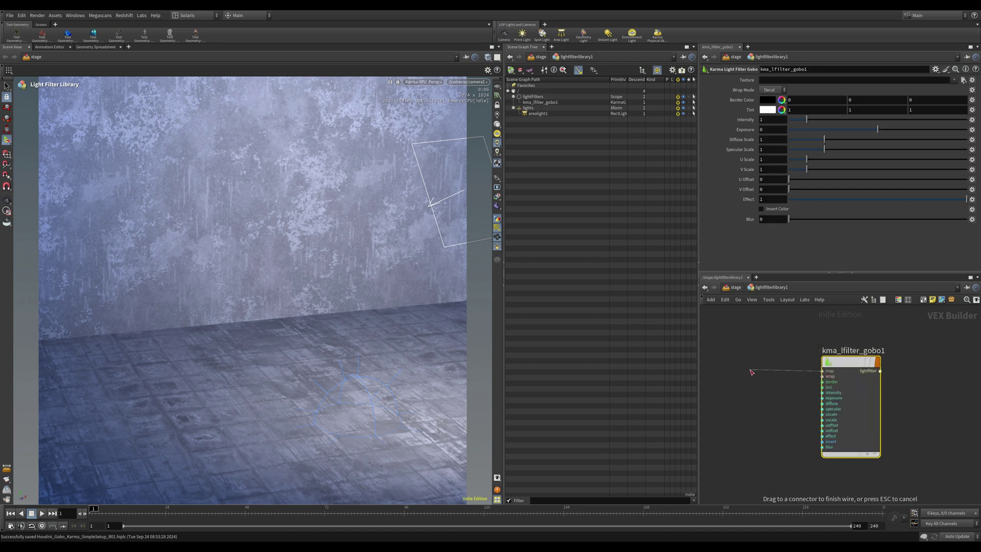
key("Escape")
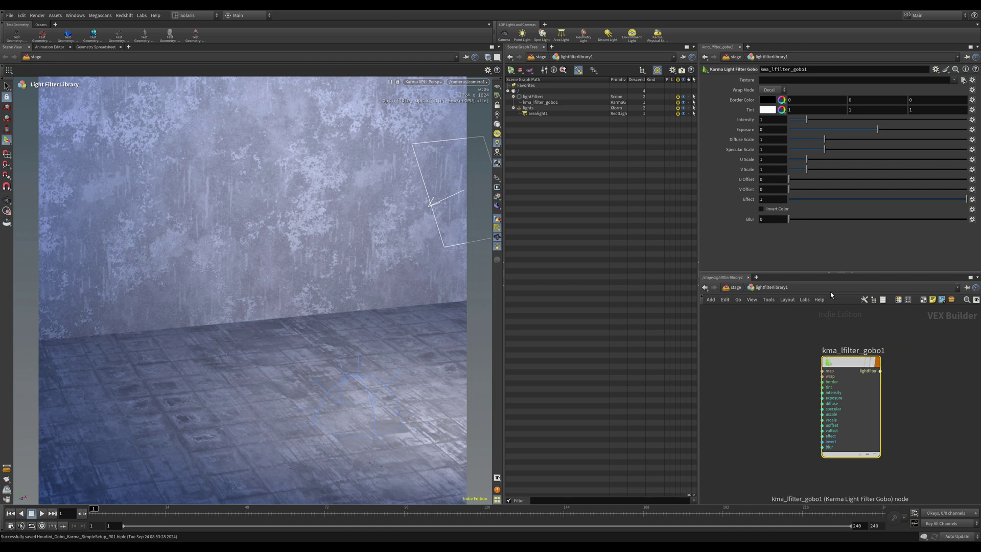
- Load GOBO_Windows01_5314_Window_Sash_6Panes_Rough.png from the tex folder as the gobo texture, then return up to the stage
left_click(963, 81)
double_click(786, 68)
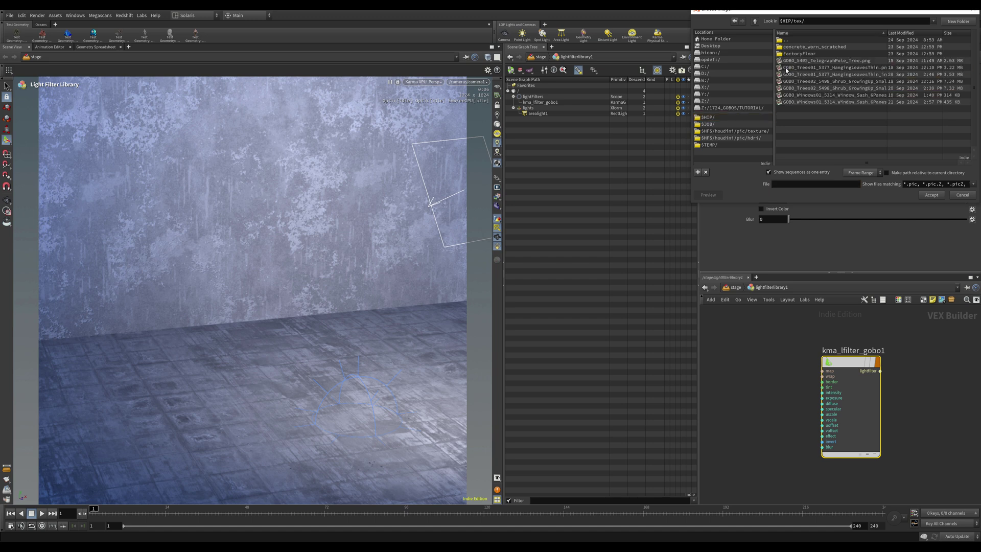
left_click_drag(888, 33, 920, 32)
left_click(868, 95)
left_click(932, 195)
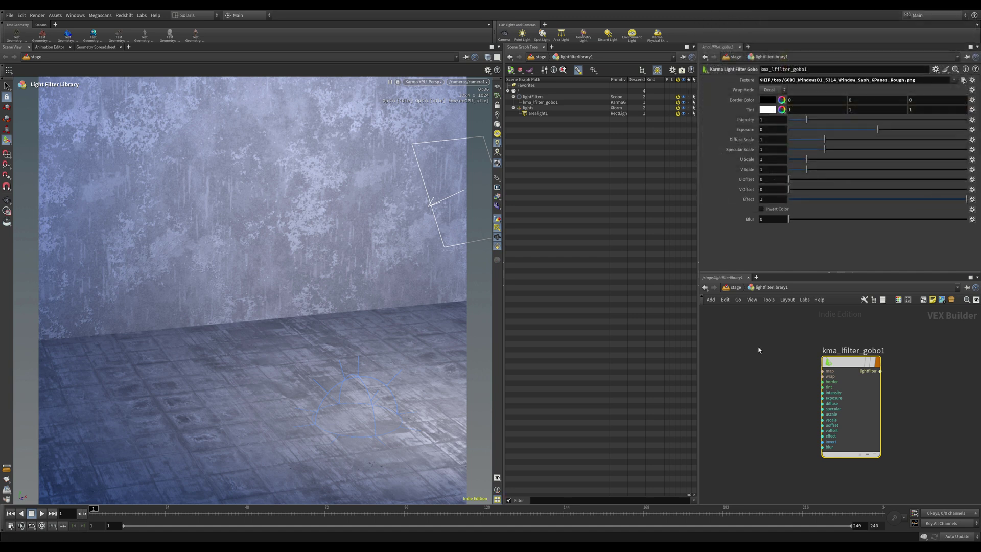
key("u")
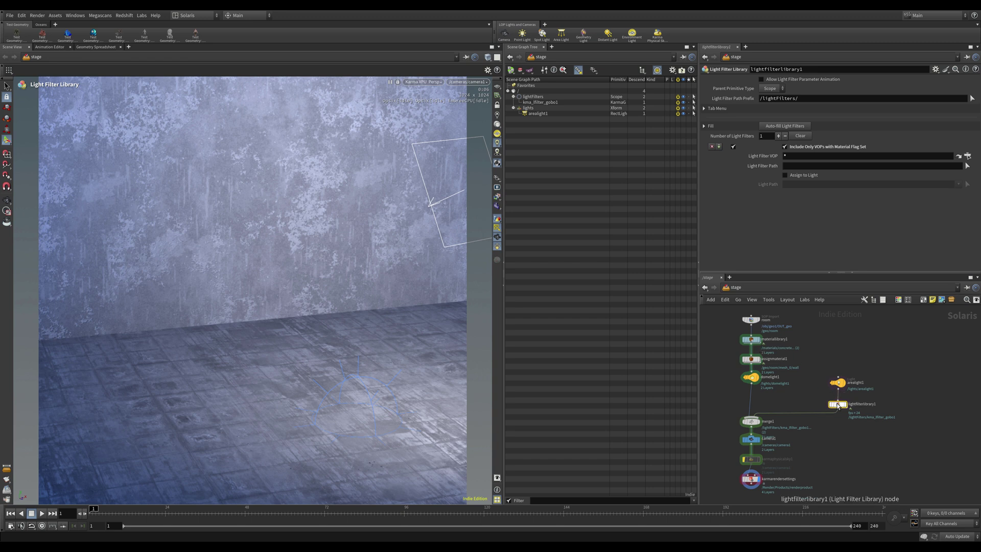
- Enable Assign to Light on lightfilterlibrary1 so its Light Path targets arealight1, and rearrange the nodes
left_click(786, 176)
left_click_drag(840, 375, 802, 187)
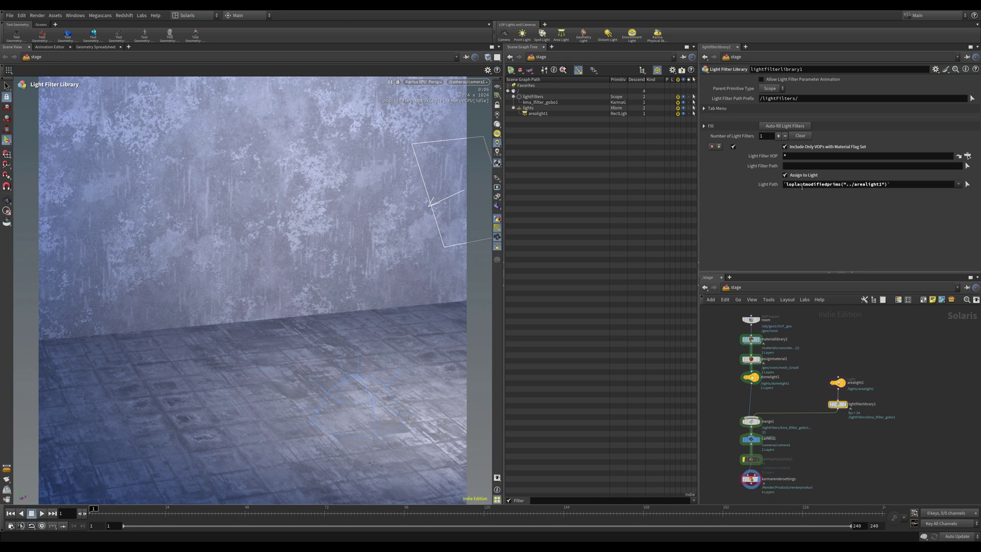
left_click(838, 382)
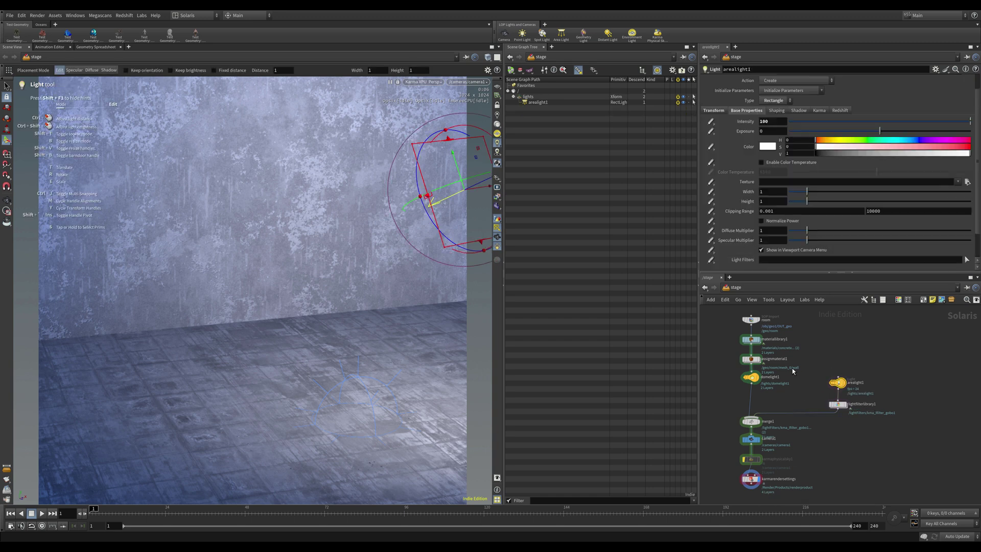
left_click(840, 405)
mouse_move(838, 408)
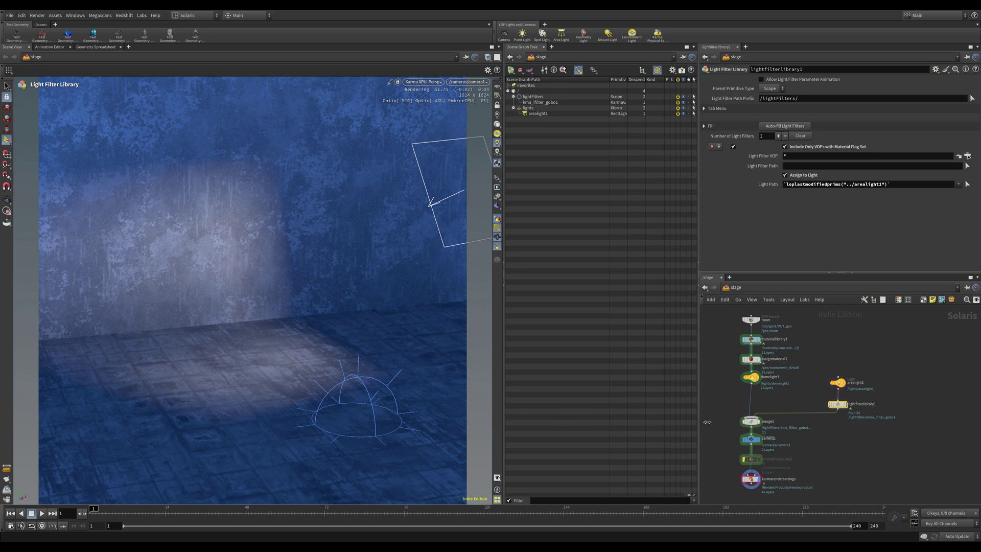
- Inside lightfilterlibrary1, give kma_lfilter_gobo1 an Exposure of 5, then return to /stage
double_click(837, 404)
left_click_drag(848, 361, 822, 354)
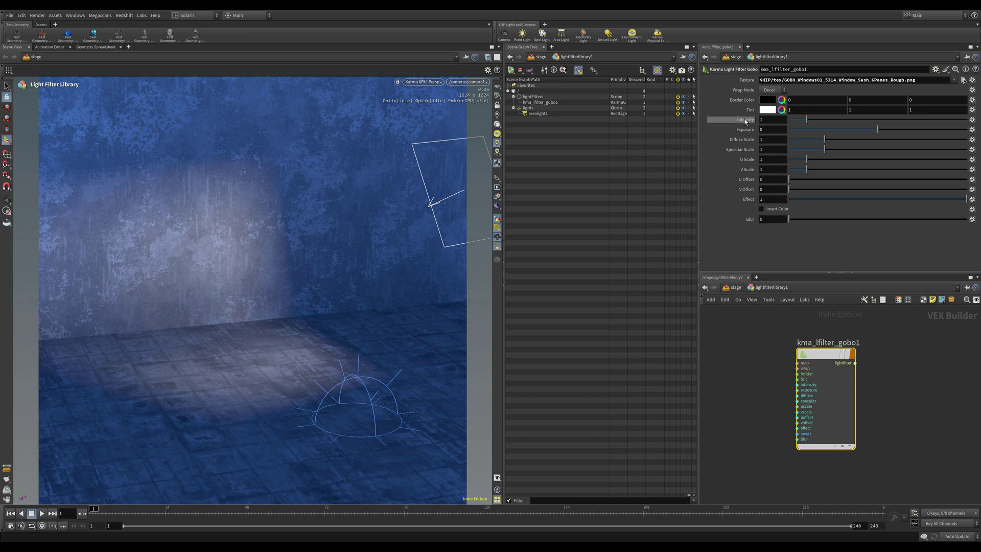
left_click(772, 131)
type("5")
key("Return")
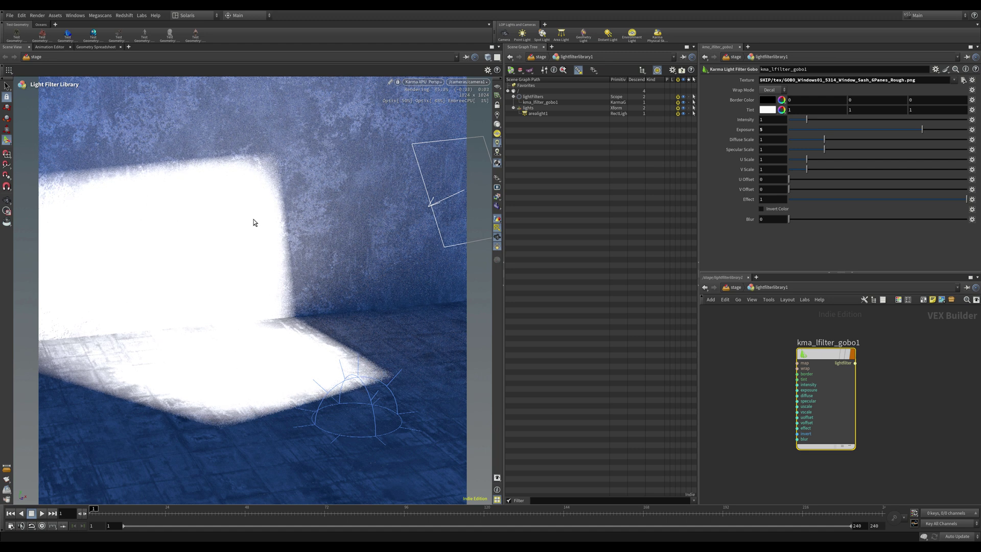
left_click(735, 287)
- Shrink arealight1 to 0.1 by 0.1 and adjust its Y rotation to re-aim the pattern
left_click(840, 384)
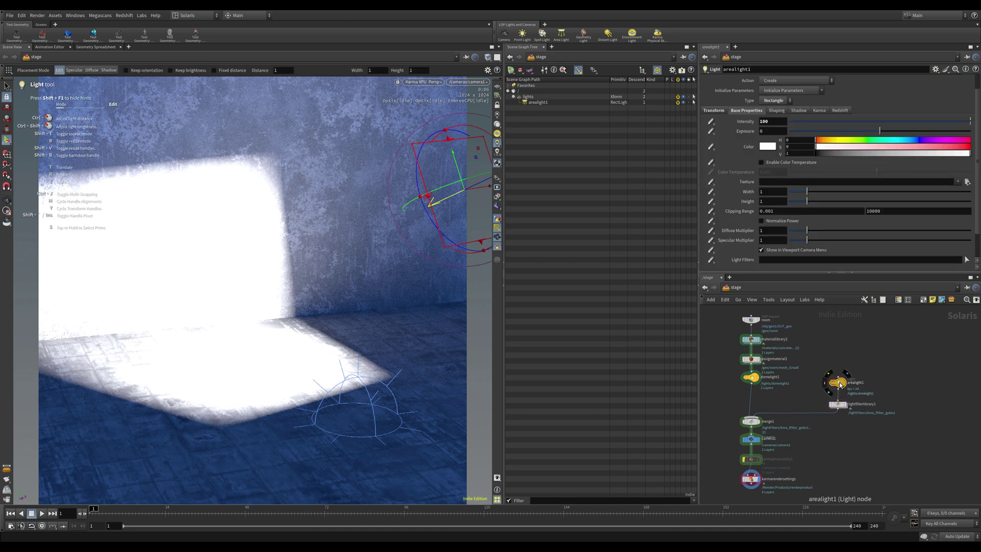
left_click(773, 193)
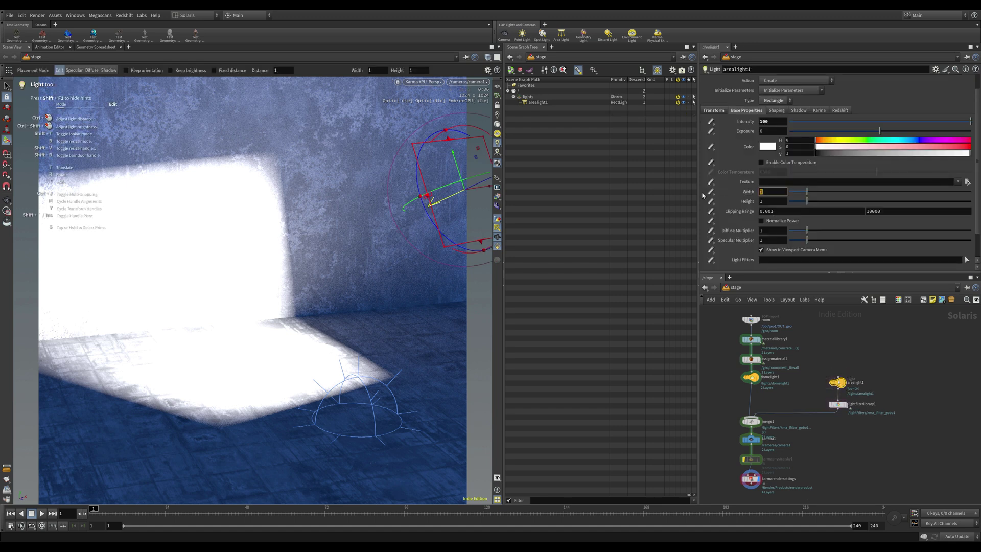
type("0.1")
key("Tab")
type("0.1")
key("Return")
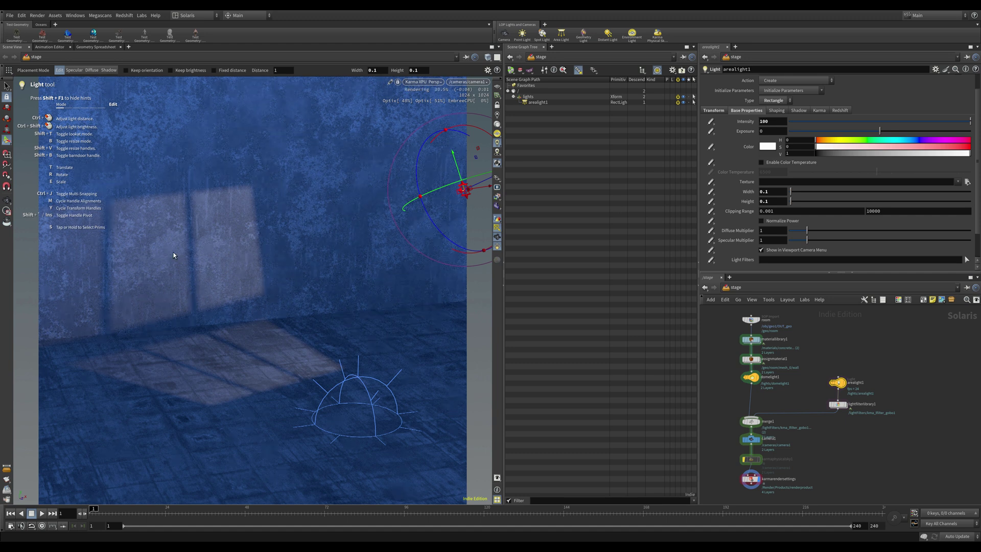
left_click(714, 111)
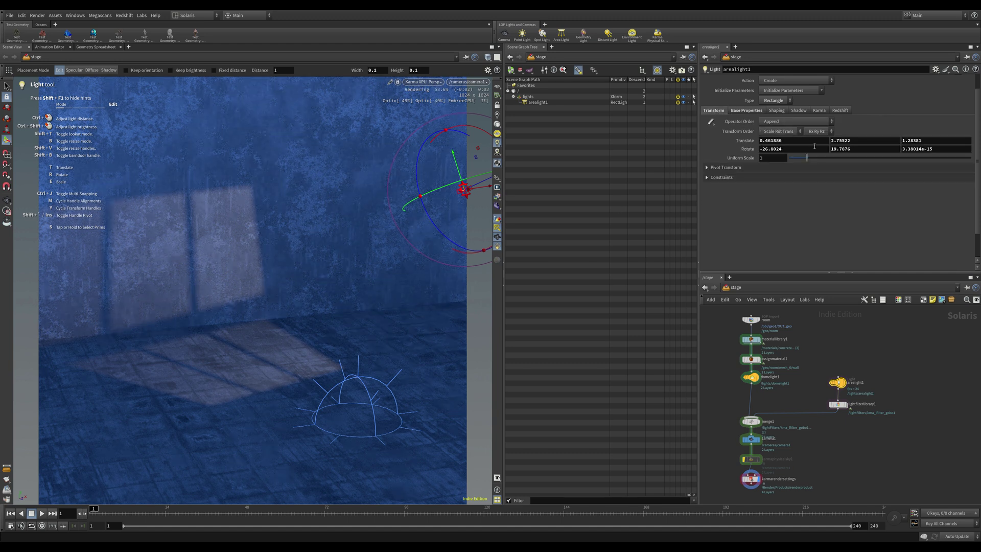
middle_click_drag(865, 150, 821, 133)
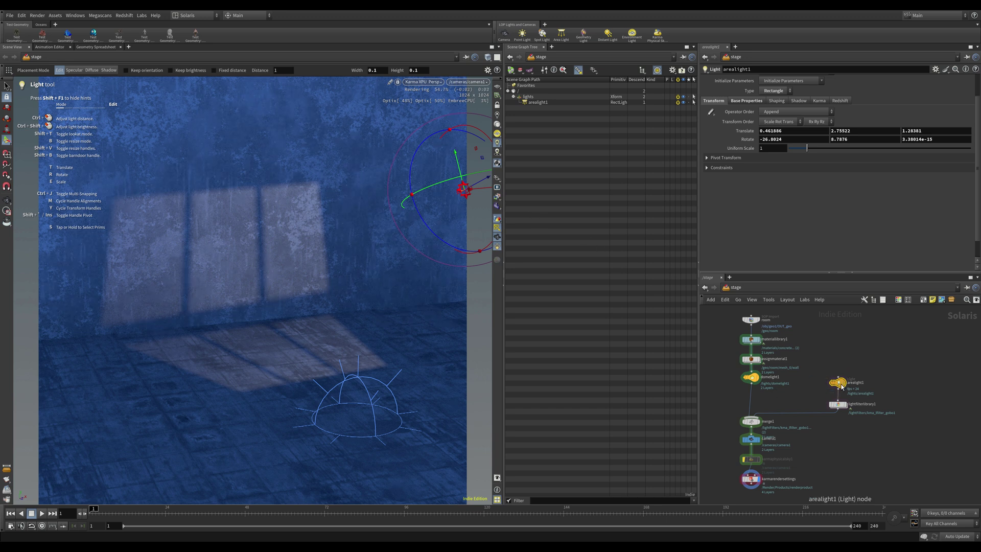
- Give arealight1 exposure 3 and a warm orange colour, then reposition the light
left_click(747, 102)
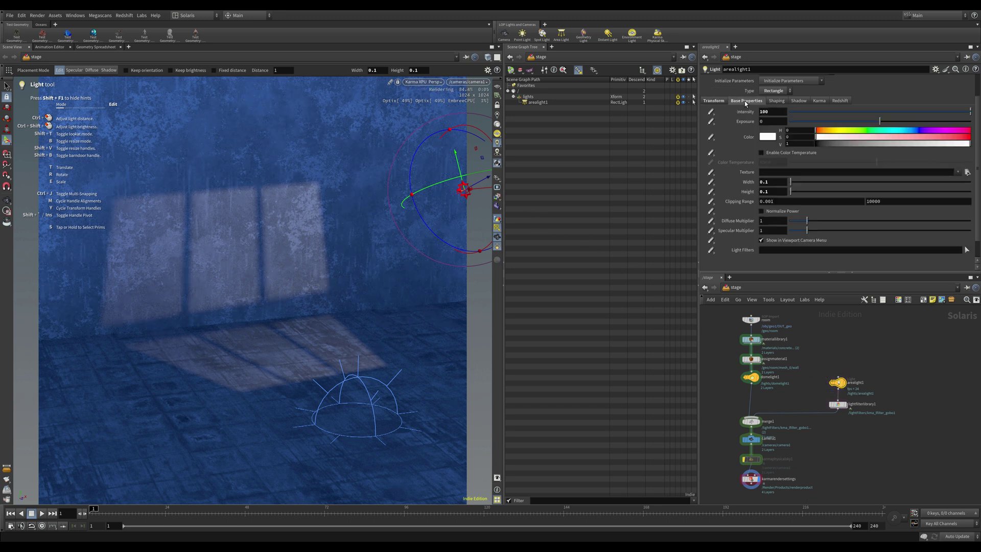
left_click(767, 121)
type("3")
key("Return")
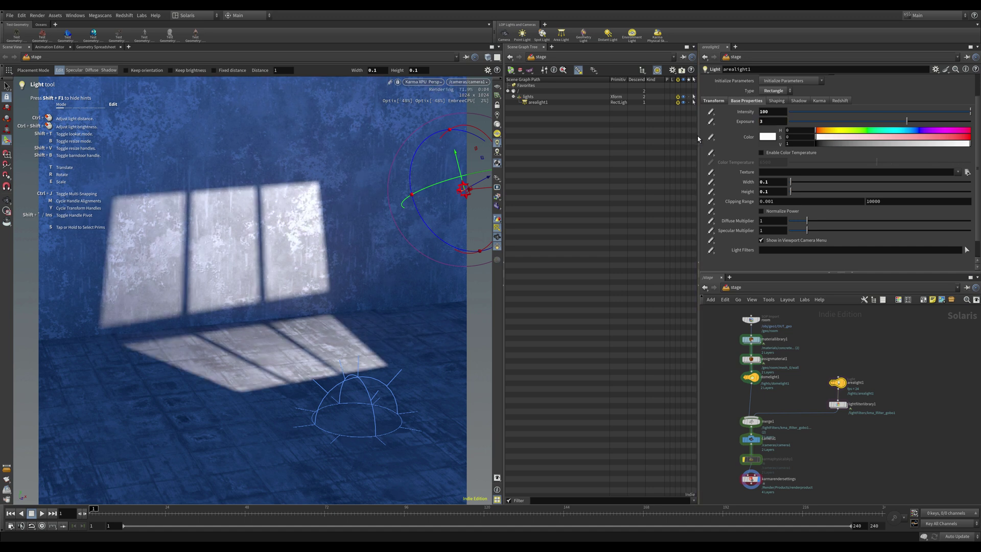
left_click_drag(821, 133, 829, 134)
left_click_drag(940, 137, 956, 137)
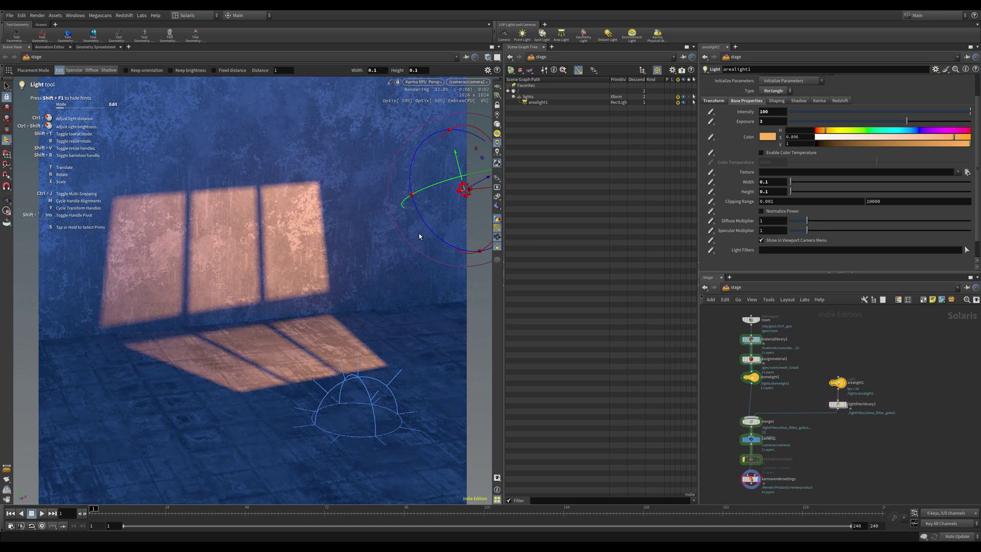
left_click_drag(489, 179, 544, 137)
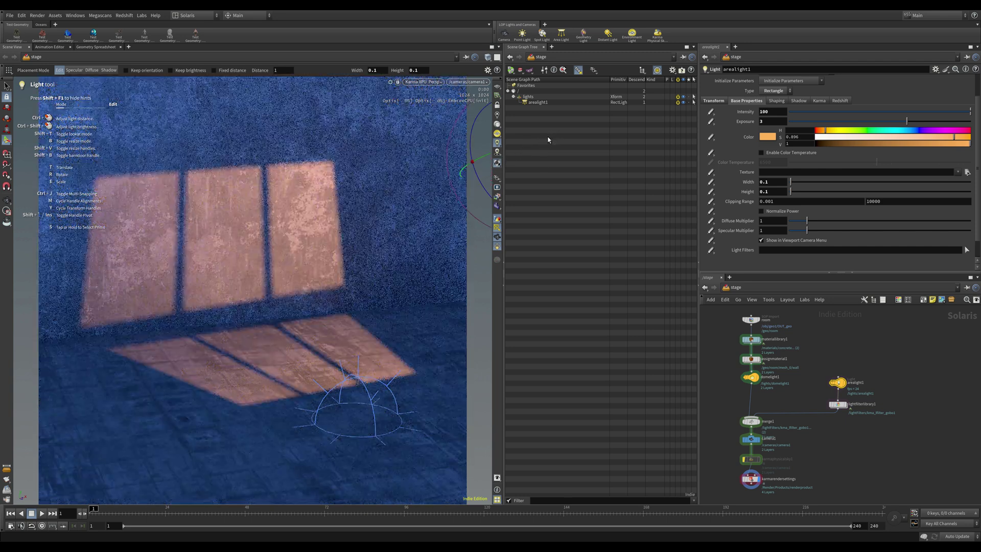